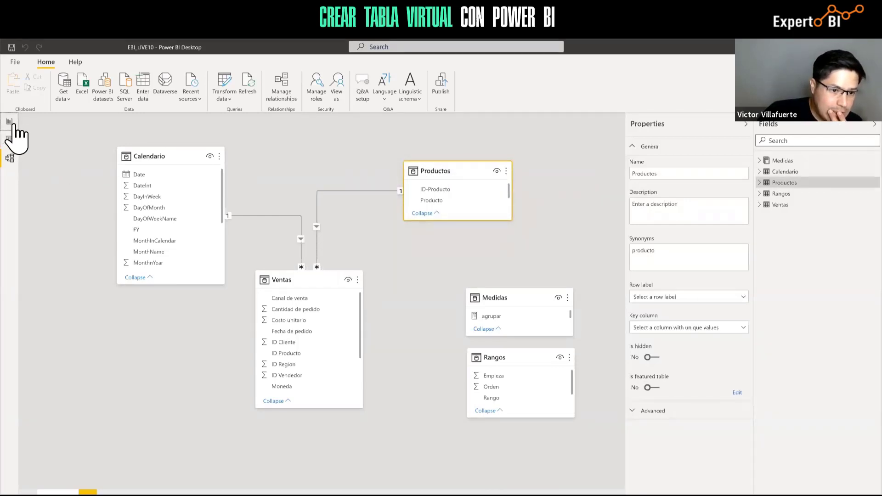
Compare the Productos table rows with the agrupar formula, highlighting Productos[Total] and MIN
left_click(12, 126)
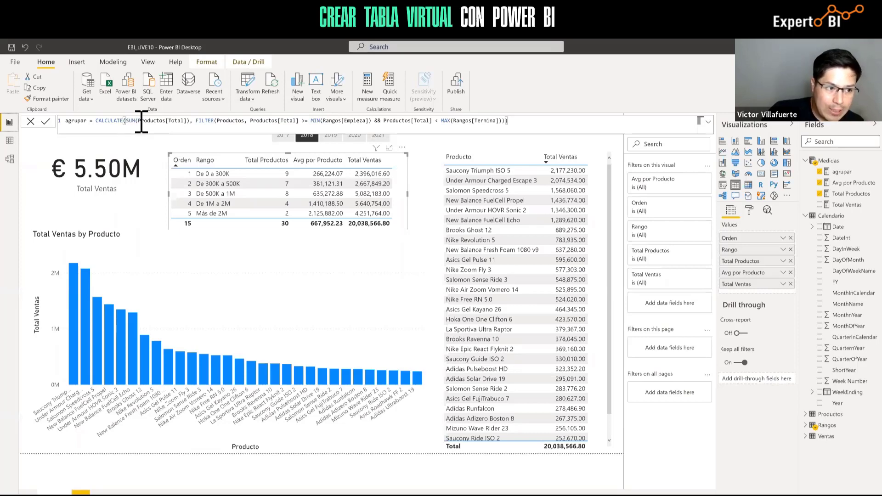
left_click(10, 140)
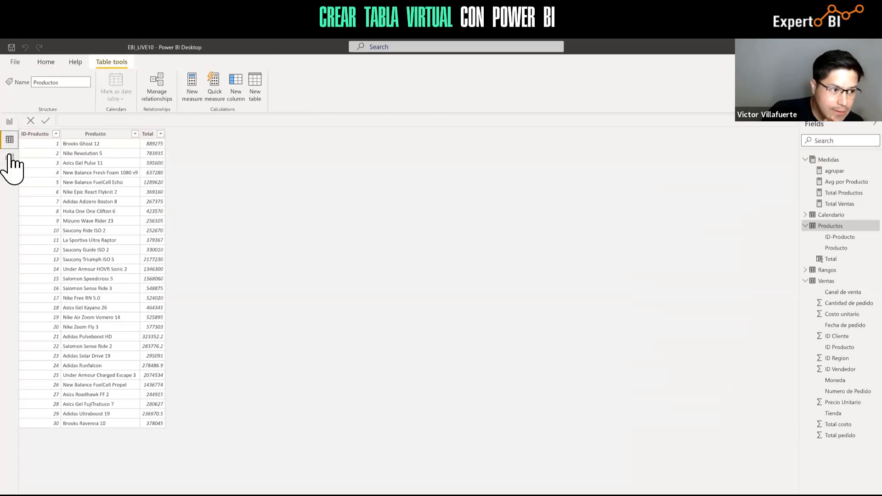
left_click(9, 121)
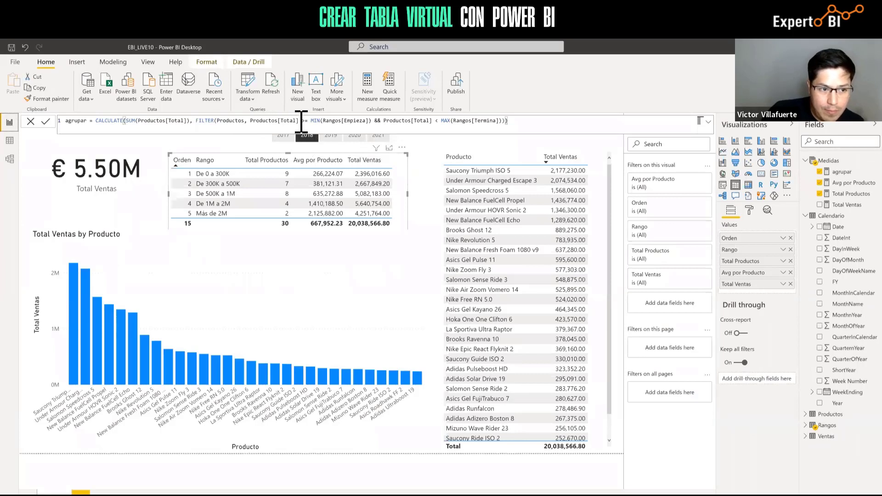
left_click_drag(299, 121, 250, 121)
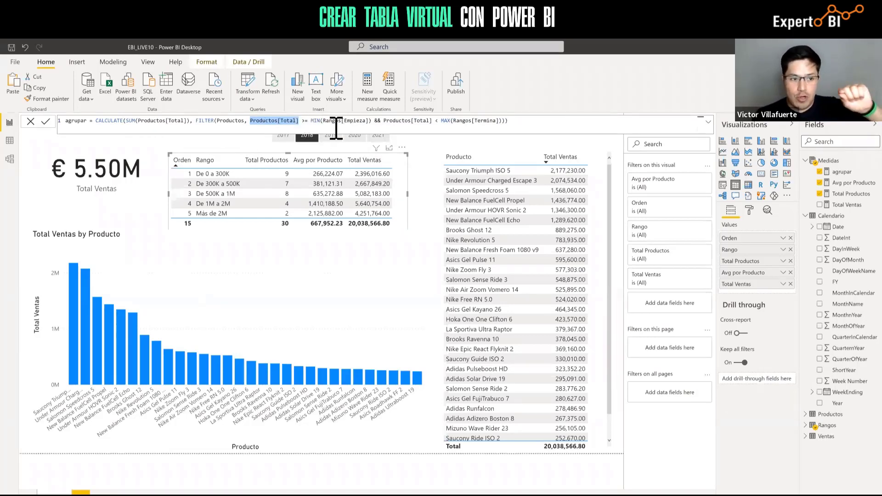
left_click(10, 140)
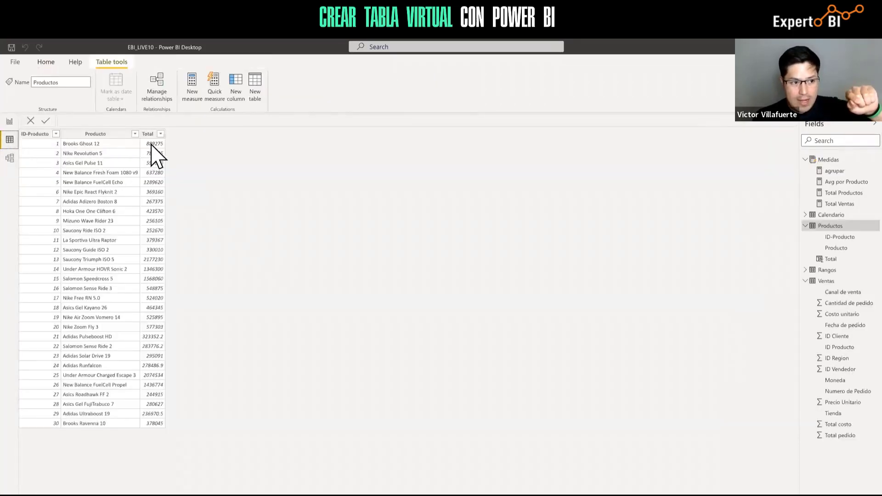
left_click(10, 123)
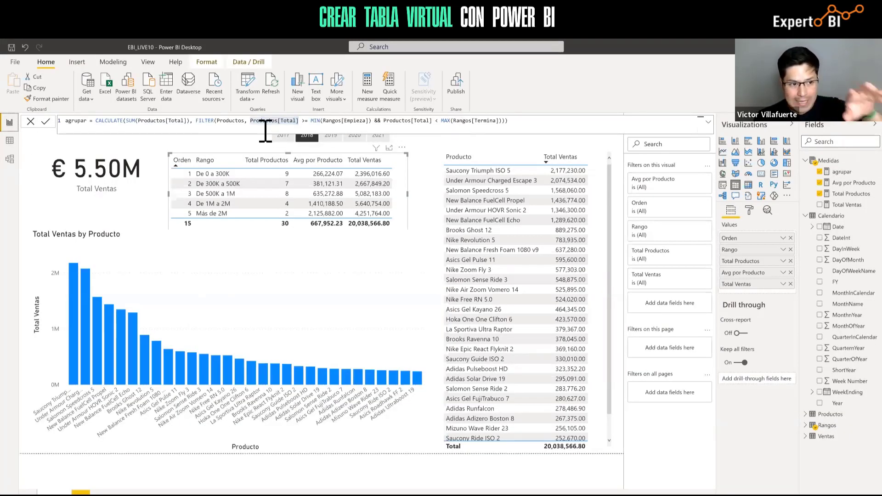
double_click(316, 121)
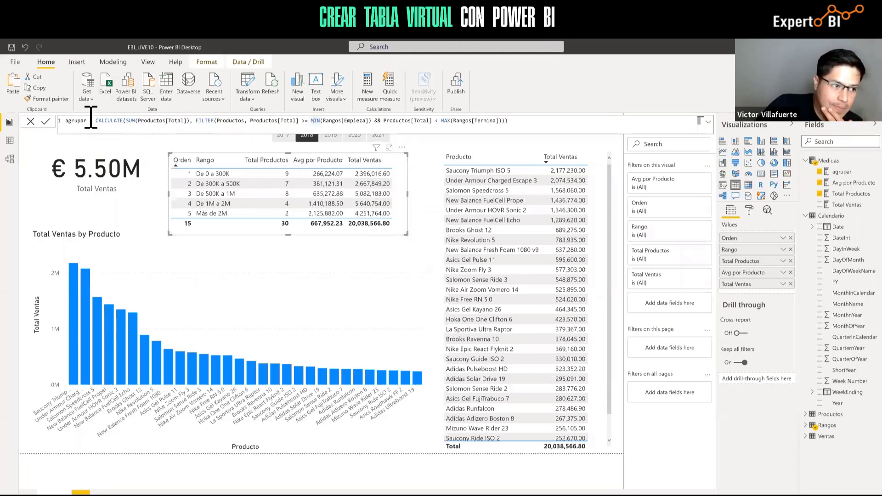
Inspect the relationship diagram and the Ventas and Productos rows, ending on Productos data
left_click(11, 159)
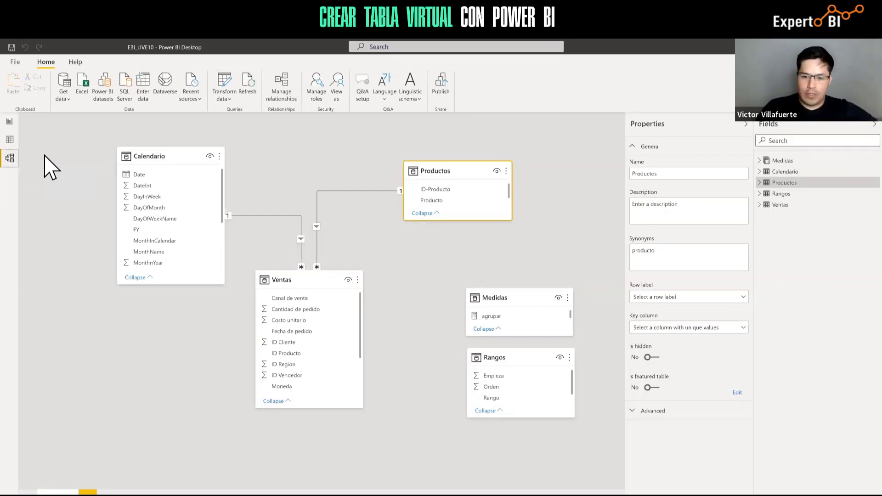
left_click(10, 140)
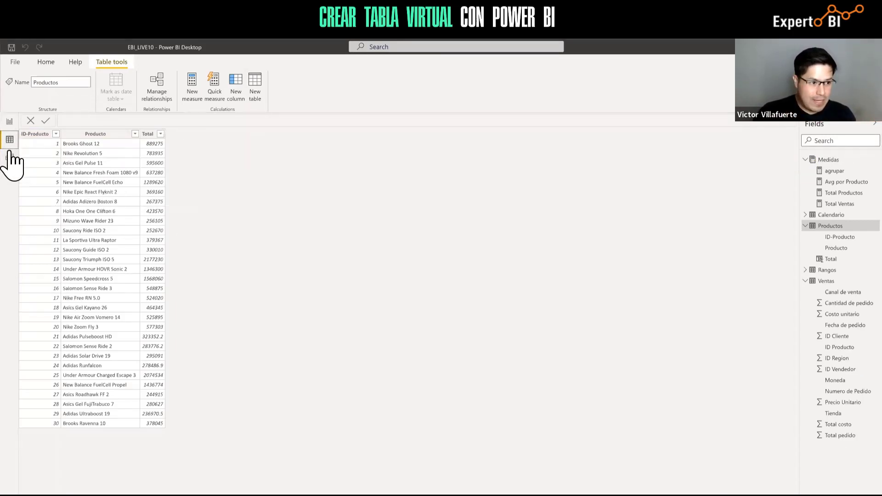
left_click(832, 281)
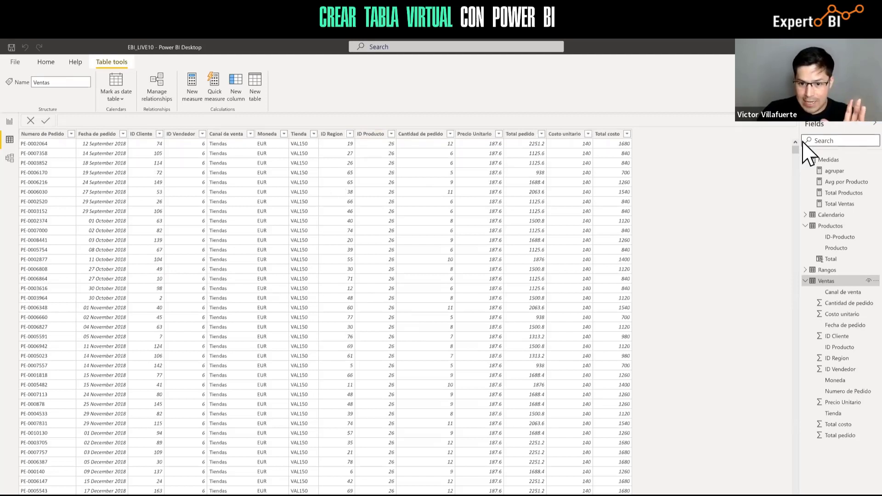
left_click(839, 228)
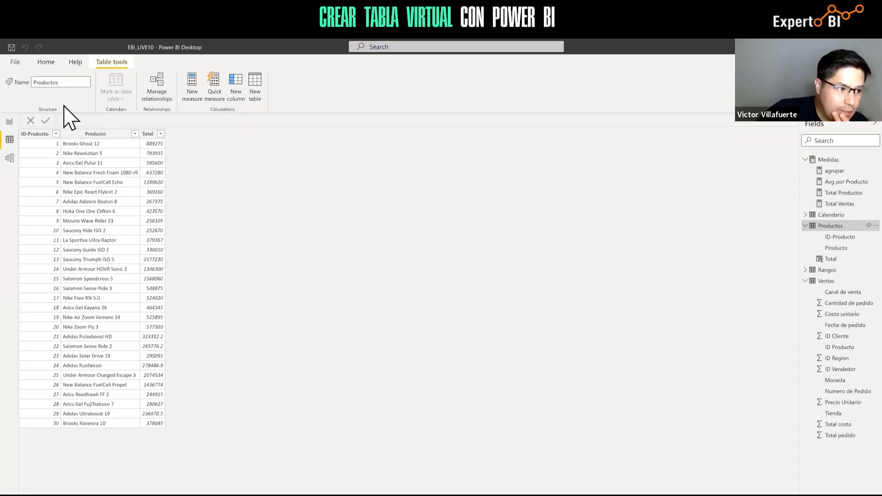
left_click(10, 158)
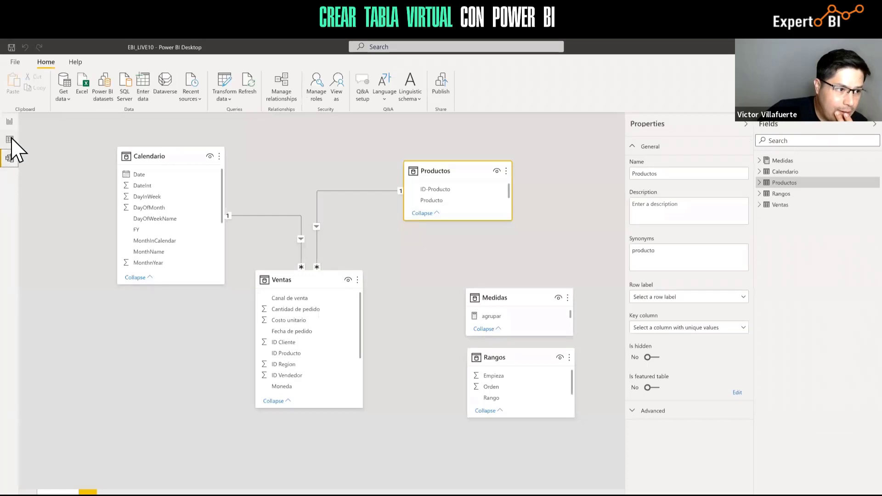
left_click(10, 140)
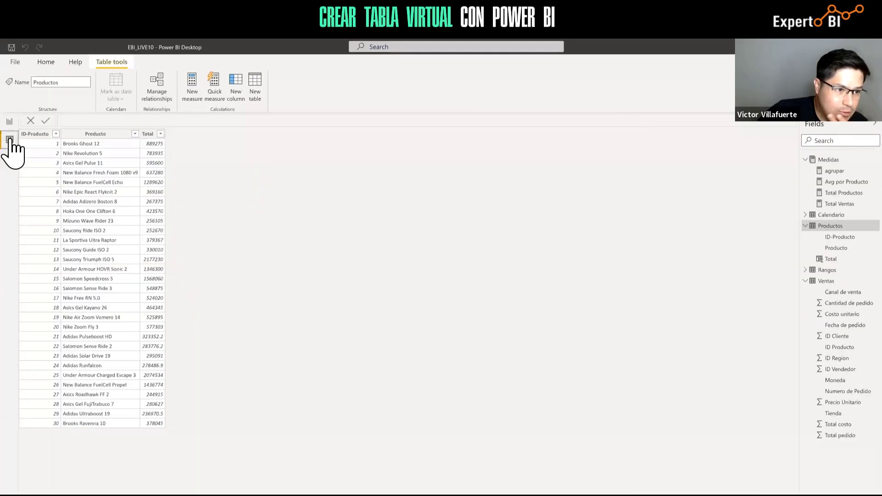
Create a new calculated table, replacing the default name Table with 'tabla ejemplo'
left_click(258, 82)
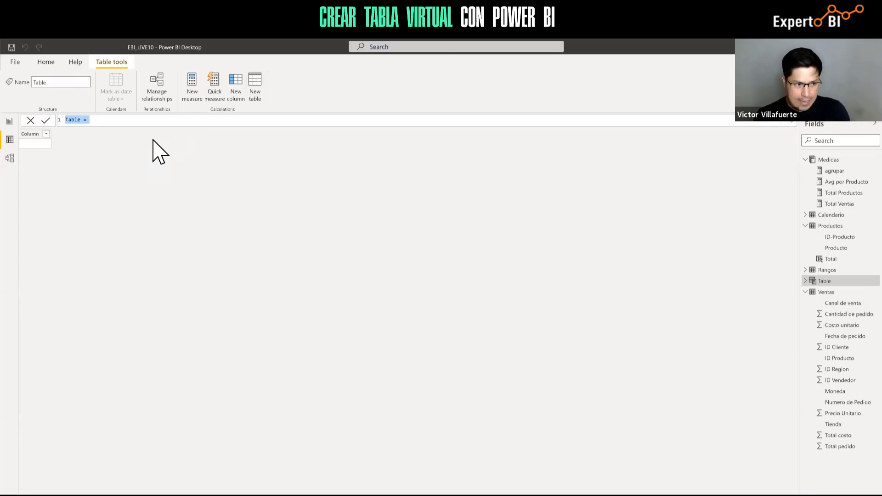
key("Right")
key("Left")
key("Left")
key("Left")
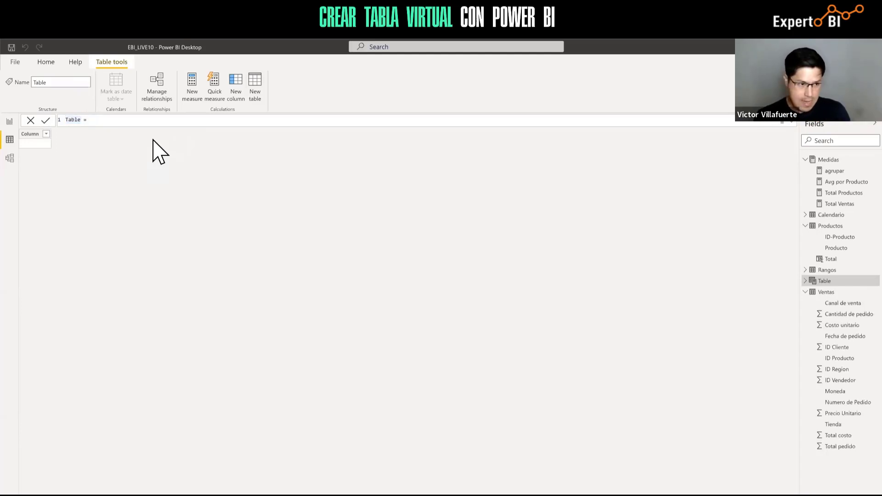
key("BackSpace")
key("BackSpace")
key("BackSpace")
key("BackSpace")
key("BackSpace")
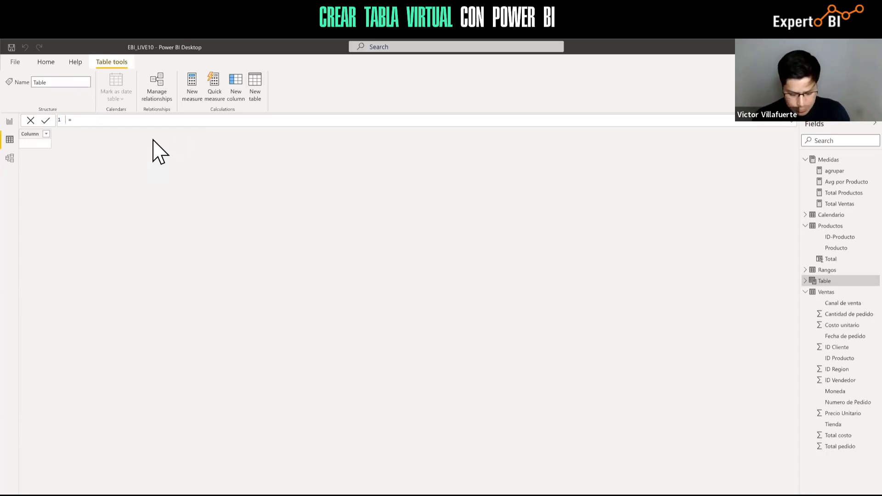
type("tabla ej")
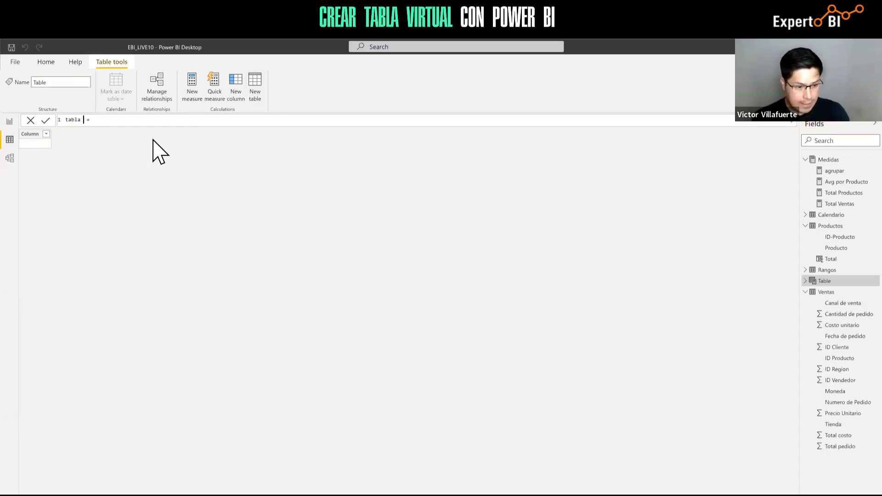
type("emplo")
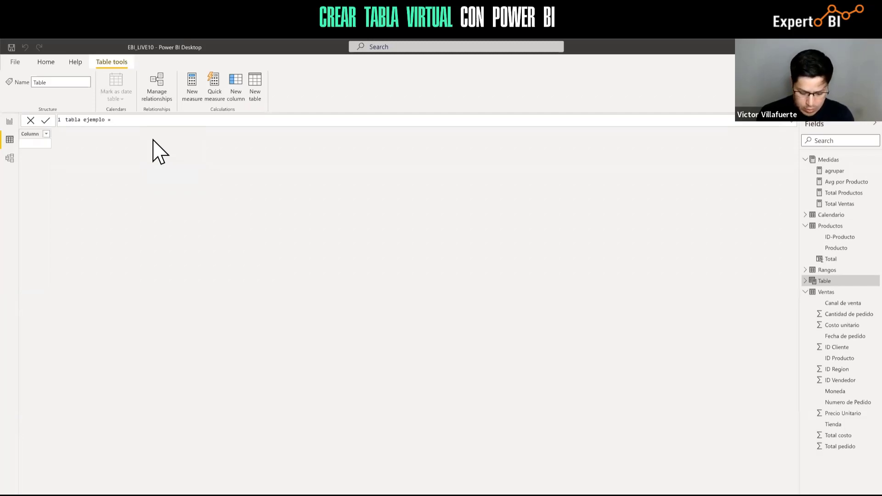
Begin the formula with SUMMARIZE over the Ventas table
type("su")
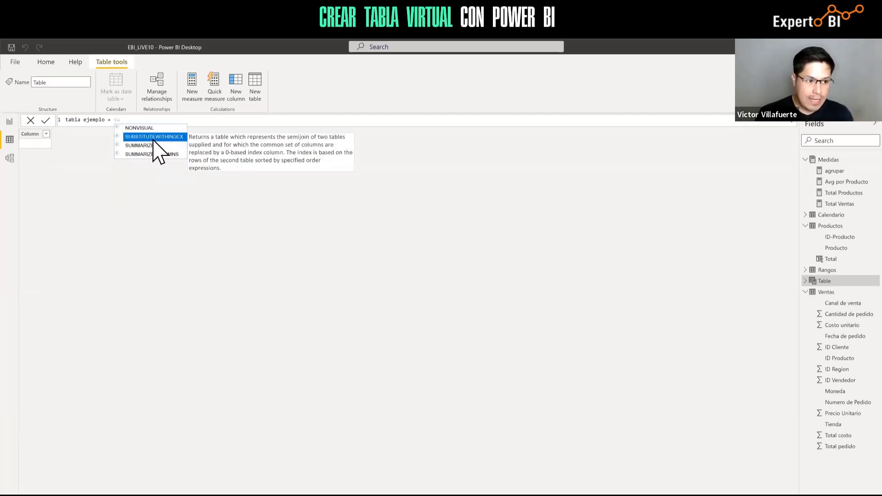
key("Down")
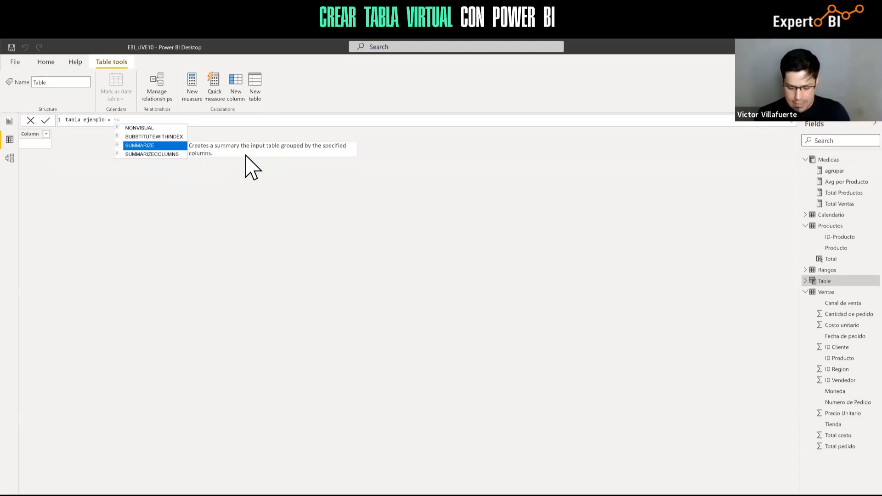
key("BackSpace")
key("BackSpace")
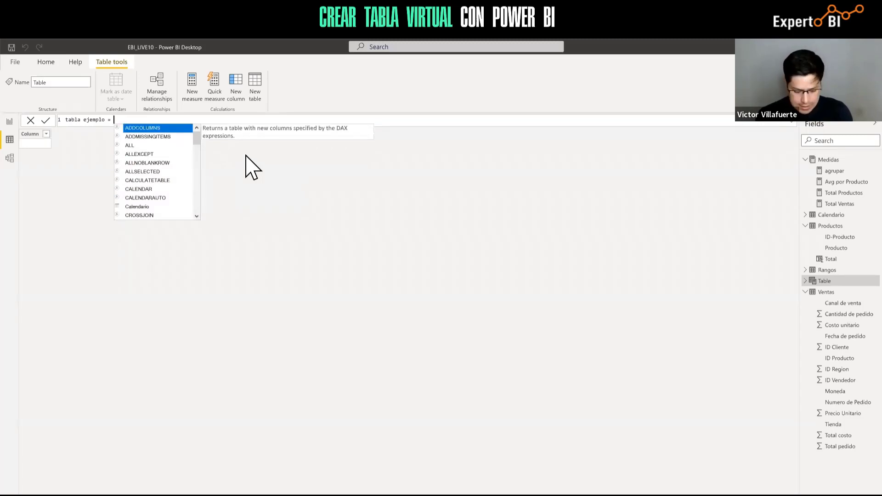
type("suma")
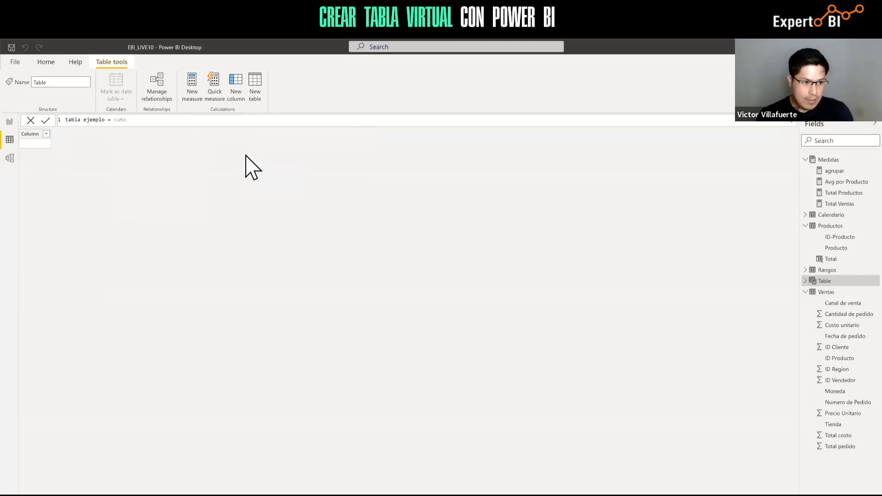
key("BackSpace")
key("BackSpace")
key("Down")
key("Tab")
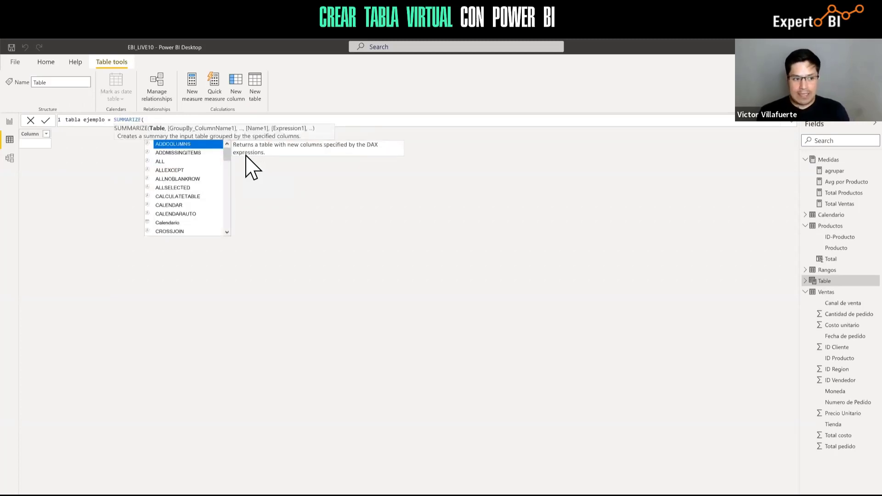
type("venta")
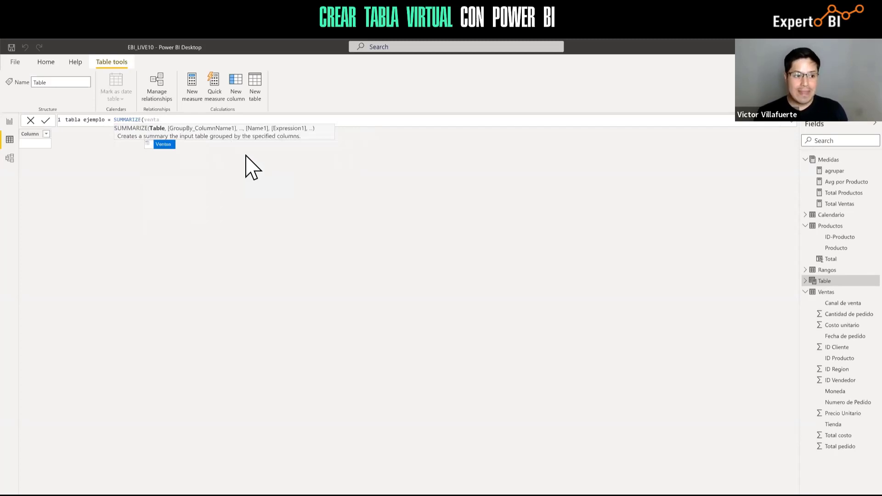
key("Tab")
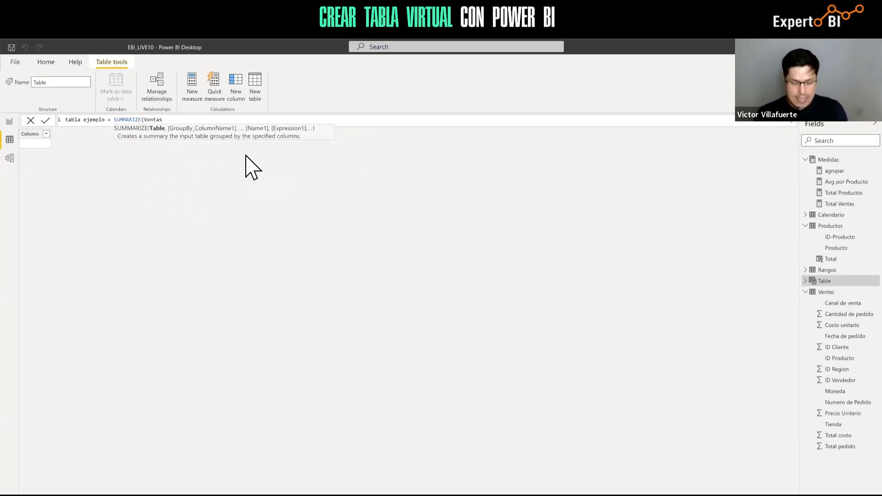
Add Ventas[ID Producto] as the first grouping column, followed by a comma
type(",")
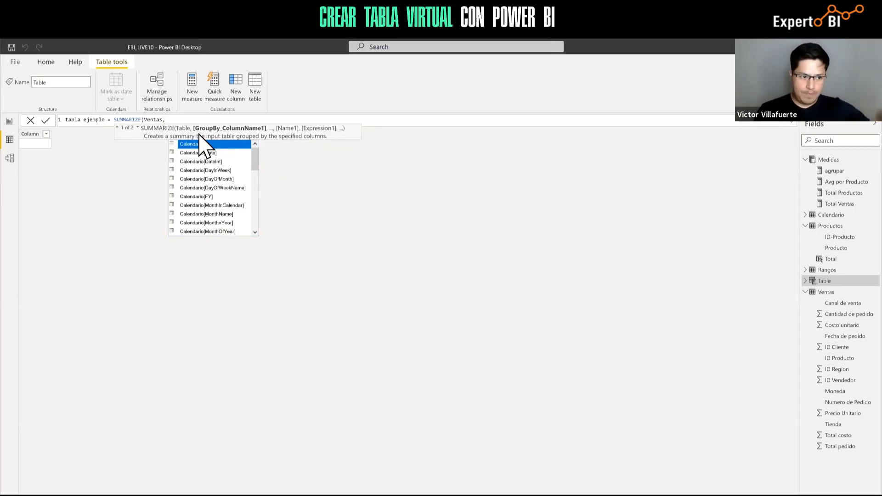
type("VENTA")
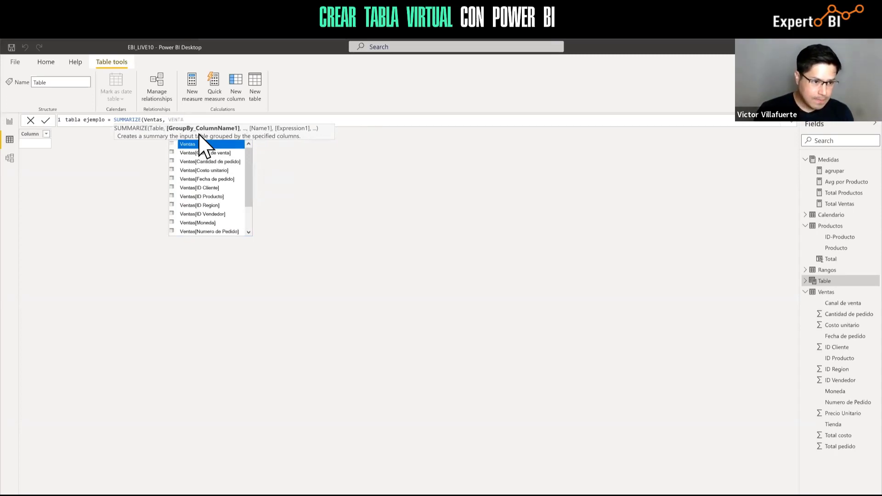
key("Down")
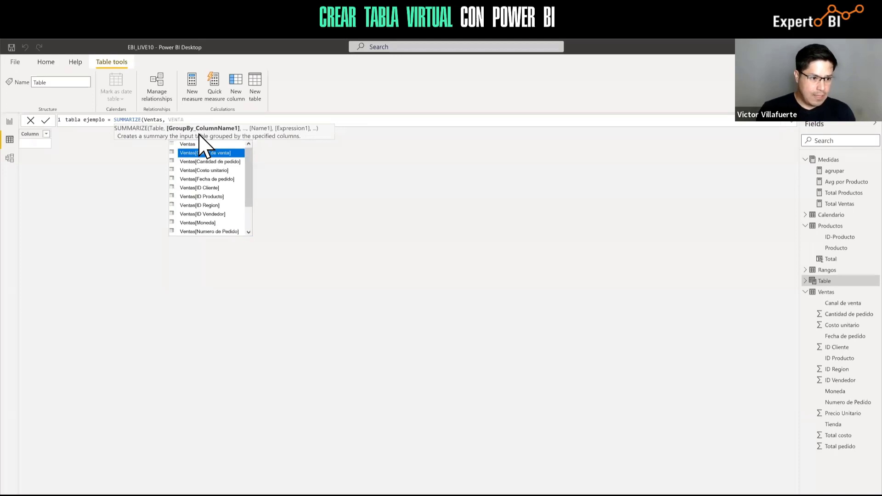
key("Down")
key("Down")
key("Down")
key("Down")
key("Down")
key("Tab")
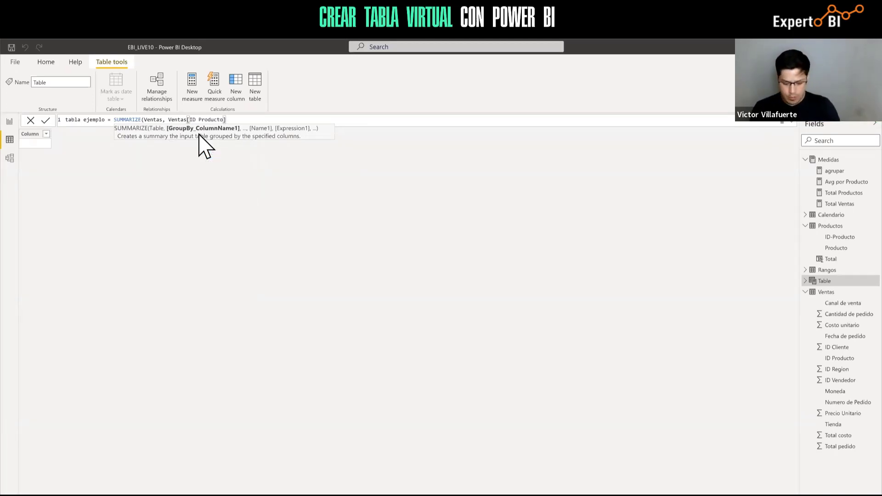
type(",")
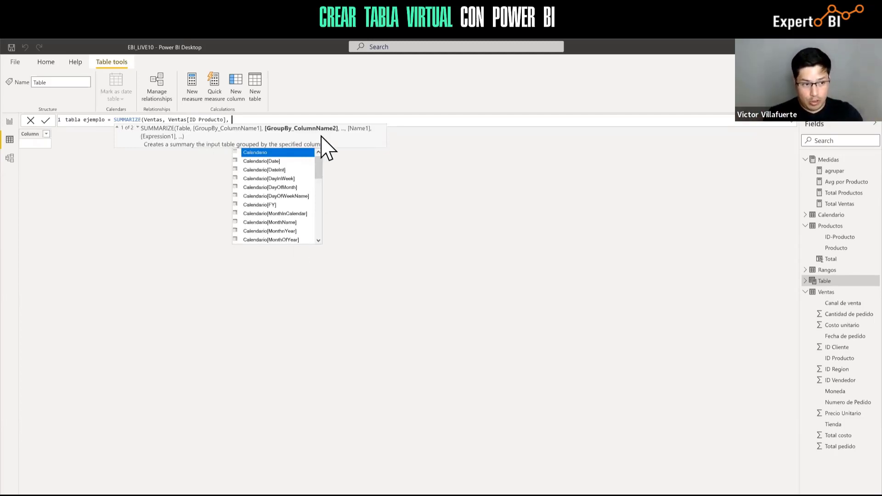
Insert Ventas[Moneda] after Ventas[ID Producto], followed by a comma
type("venta")
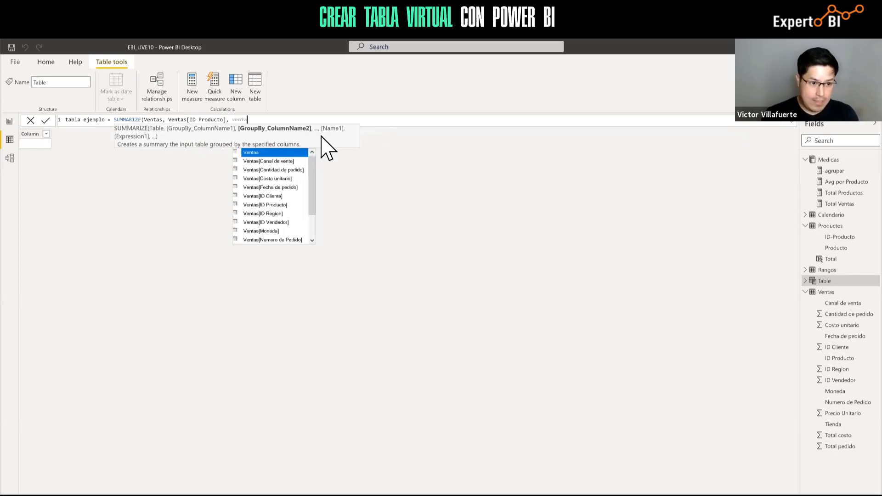
key("Down")
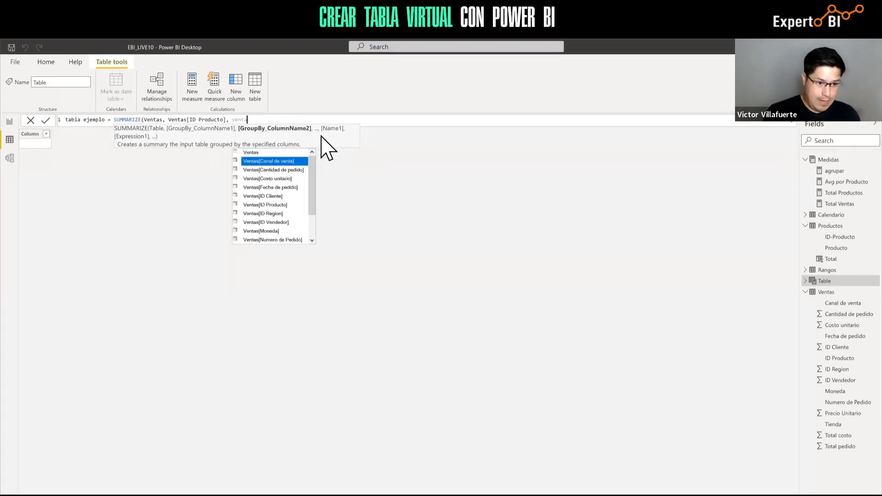
key("Down")
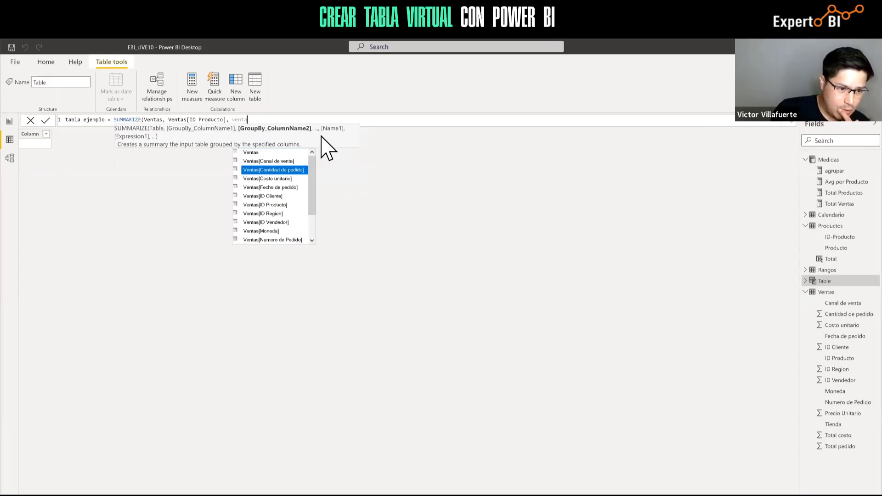
key("Down")
key("Down")
key("Down")
key("Down")
key("Down")
key("Down")
key("Down")
key("Down")
key("Down")
key("Down")
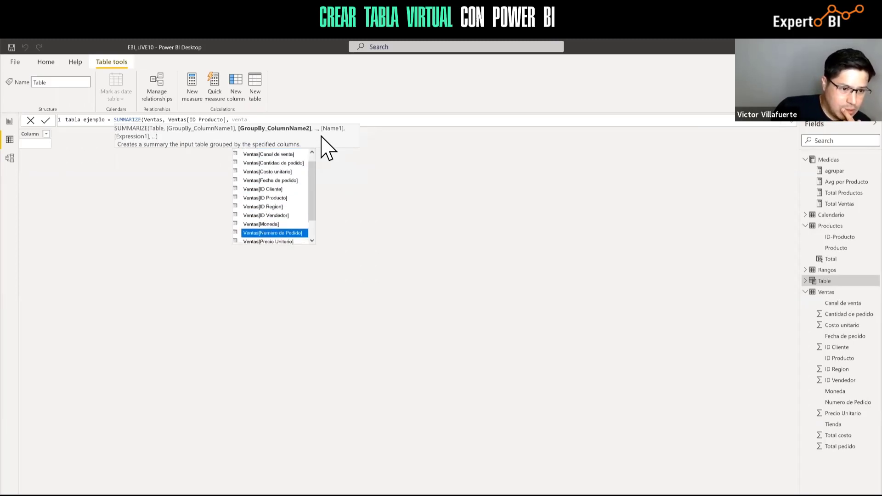
key("Down")
key("Down")
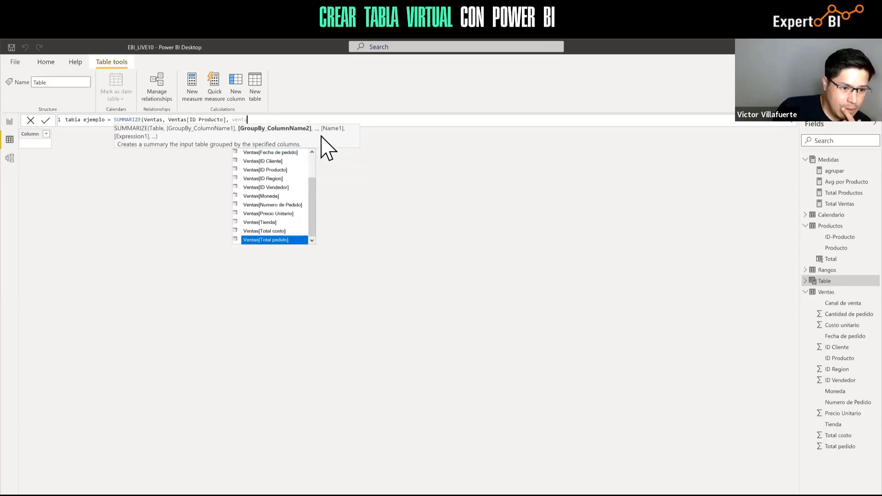
key("Up")
key("Up")
key("Up")
key("Up")
key("Up")
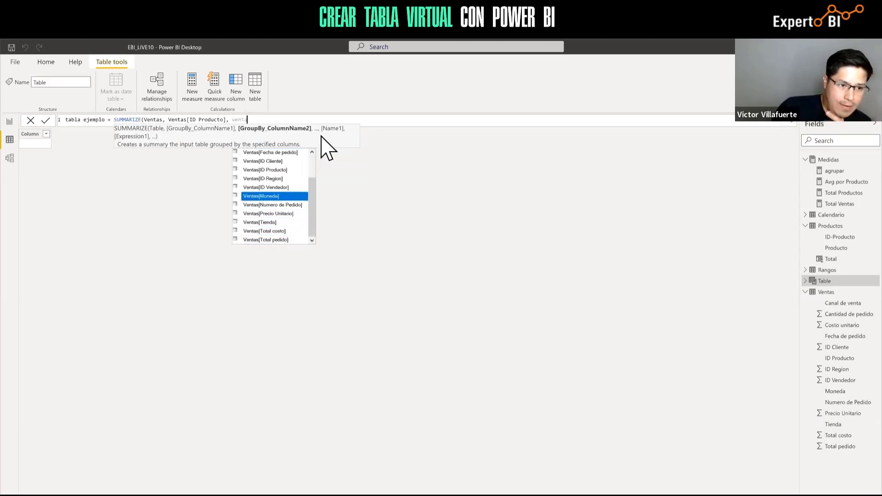
key("Tab")
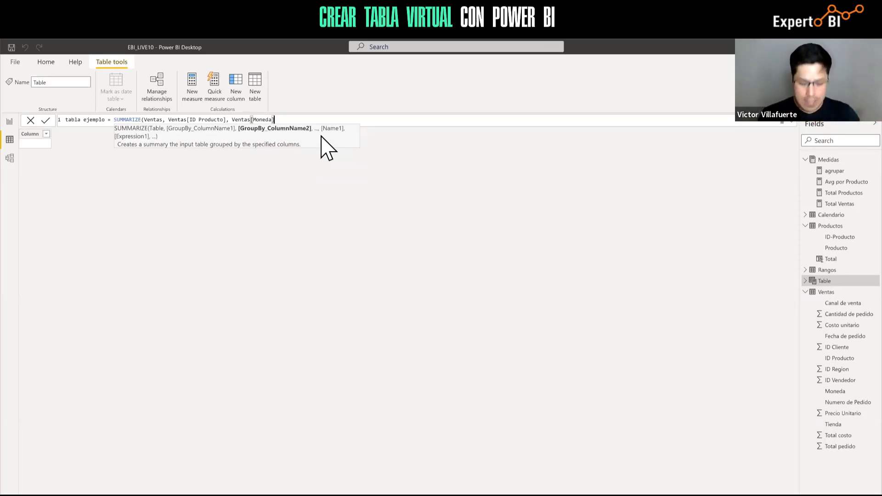
type(",")
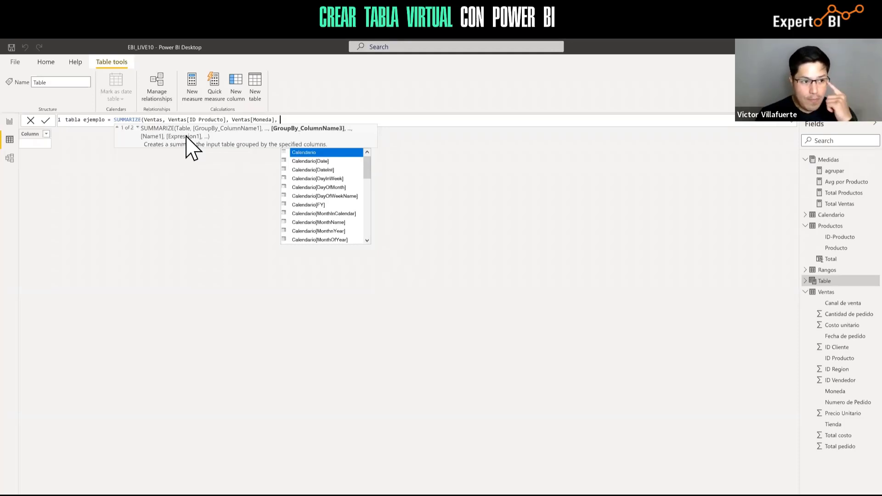
Add a "Total Ventas" column computed by [Total Ventas] and close the SUMMARIZE parenthesis
type("\"\"")
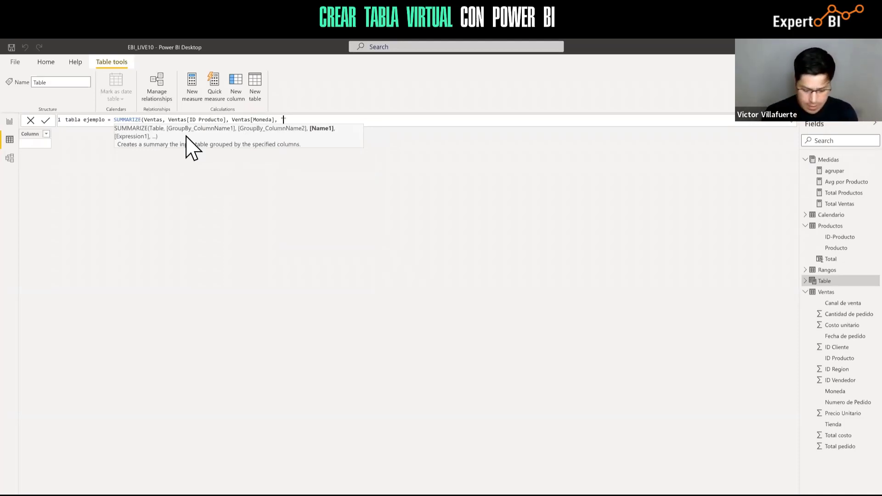
type("T")
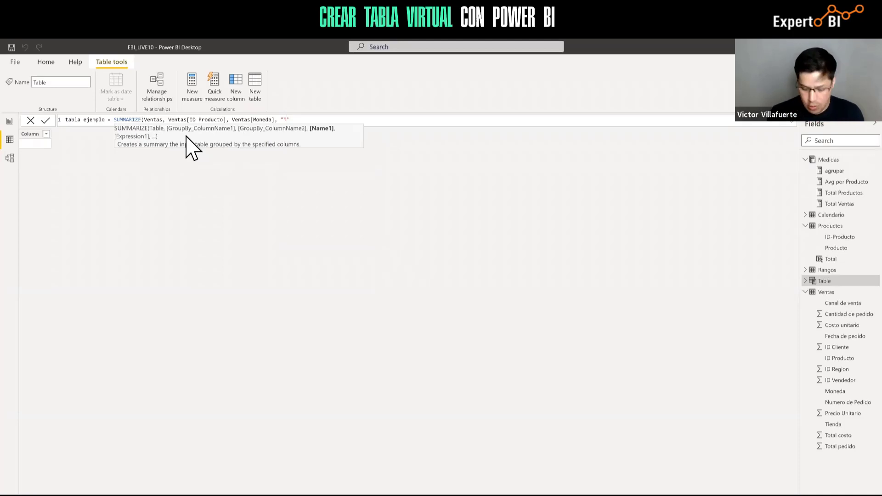
type("otal ")
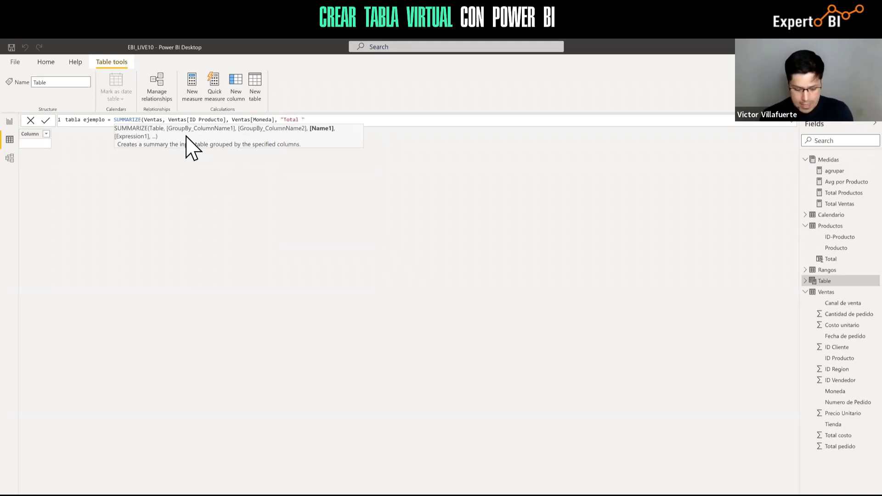
type("Vent")
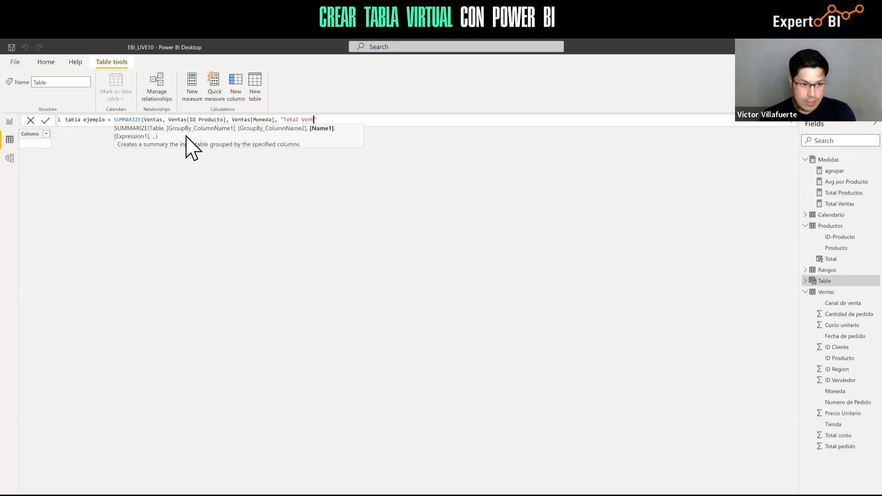
type("as")
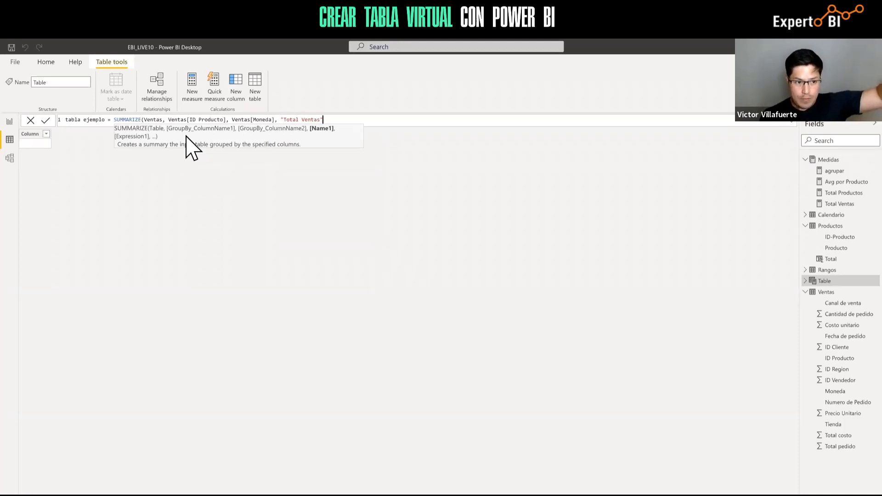
type(",")
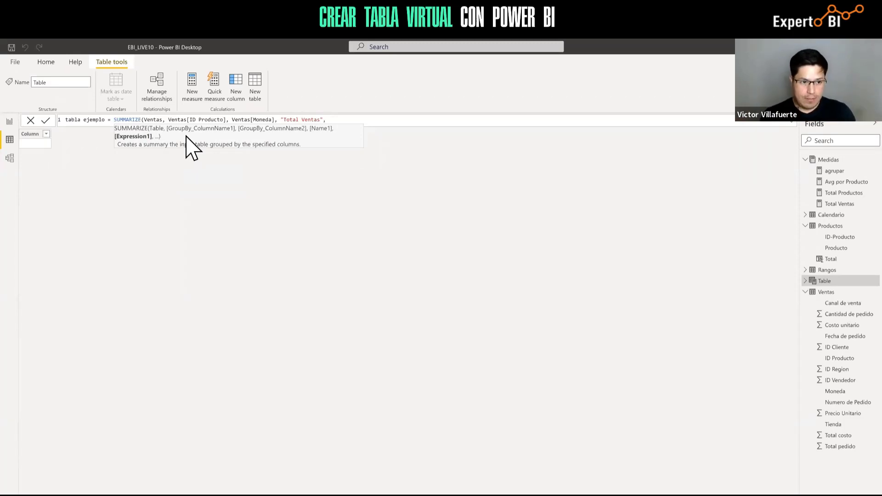
type("To")
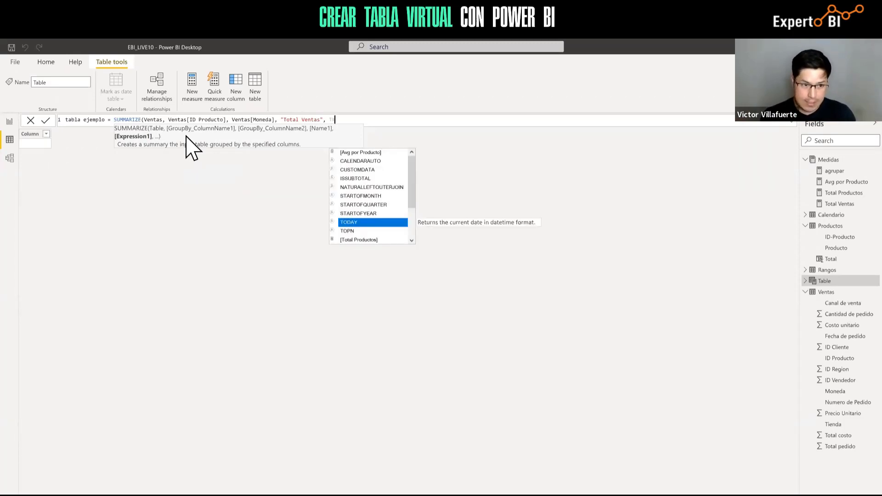
key("Down")
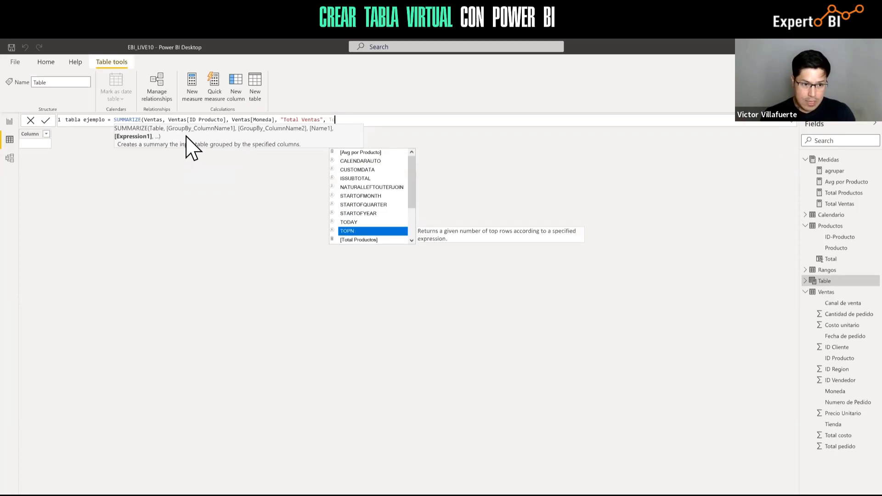
type("t")
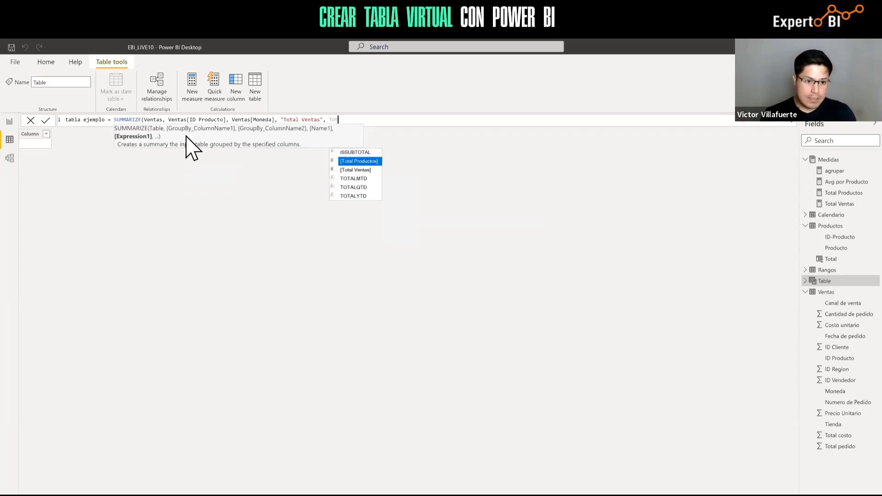
key("Down")
key("Tab")
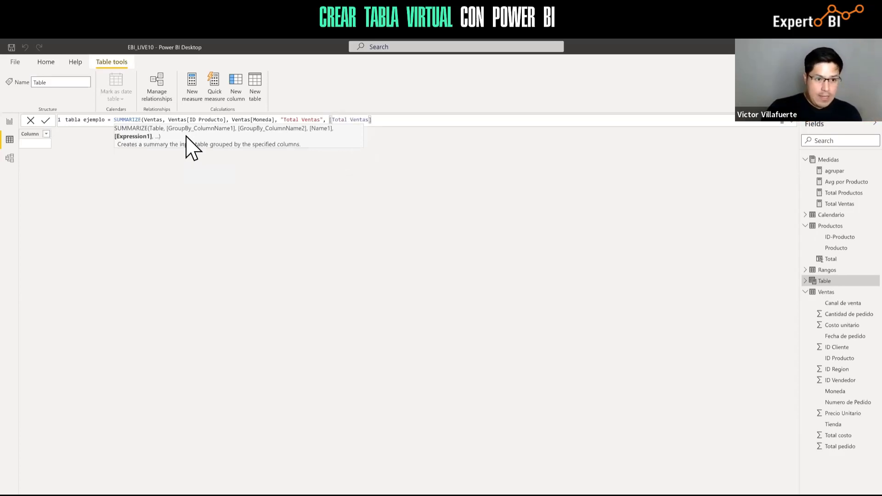
type(",")
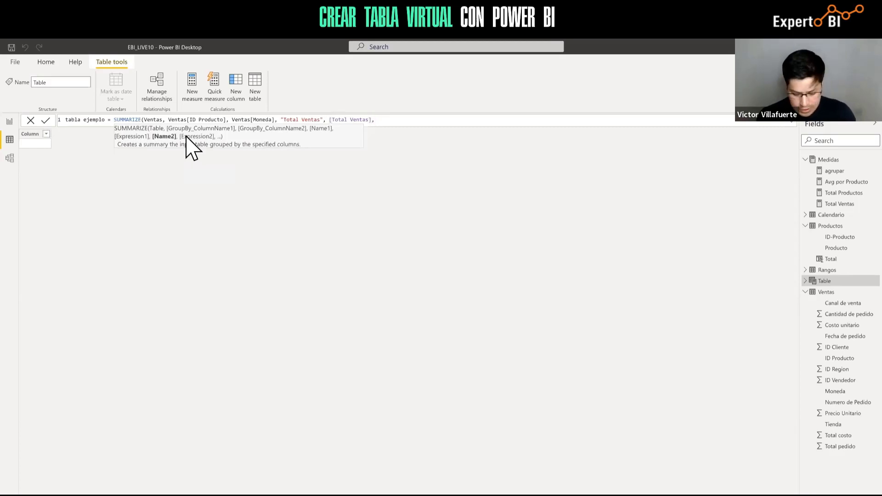
type(" \"")
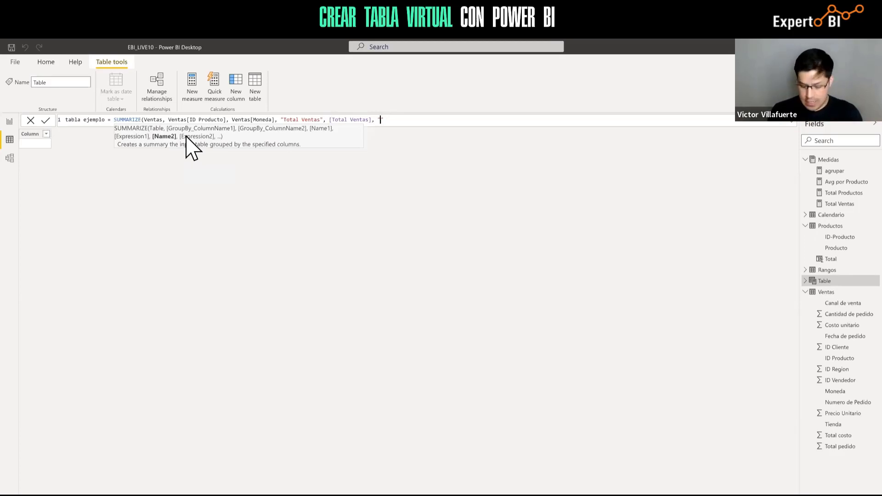
key("BackSpace")
key("BackSpace")
key("BackSpace")
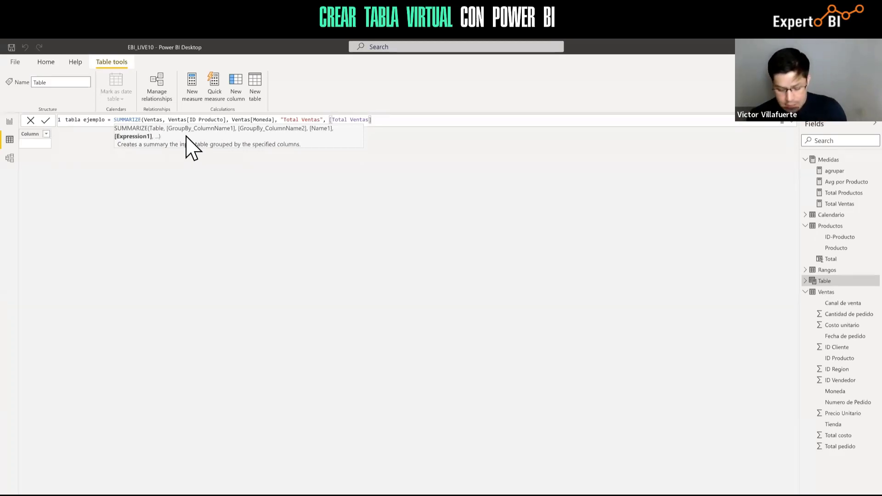
type(")")
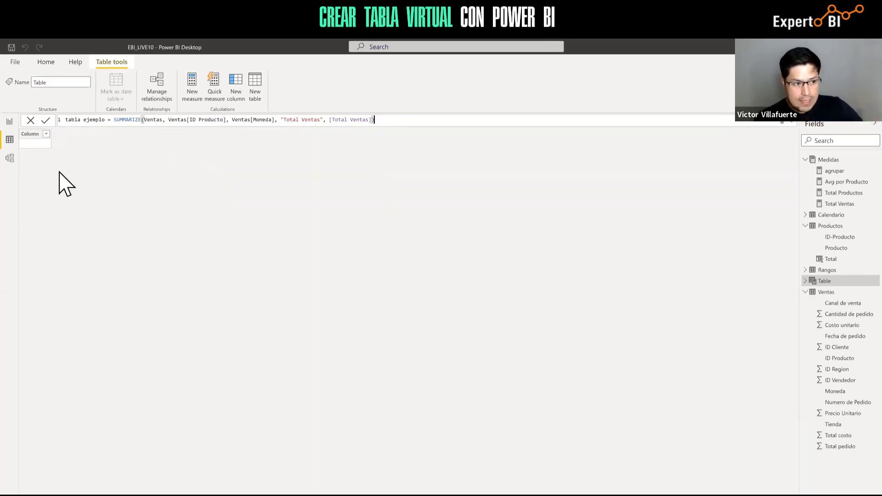
Commit the formula to build tabla ejemplo and sort it ascending by ID Producto
left_click(46, 121)
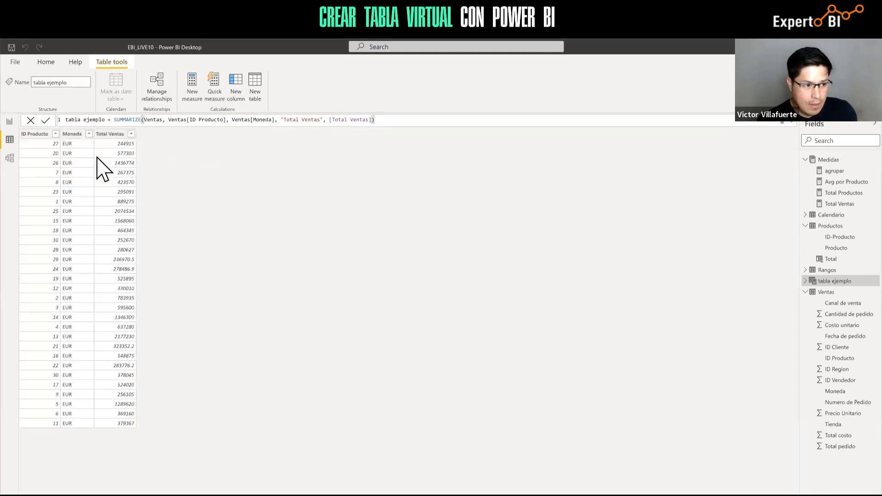
left_click(39, 136)
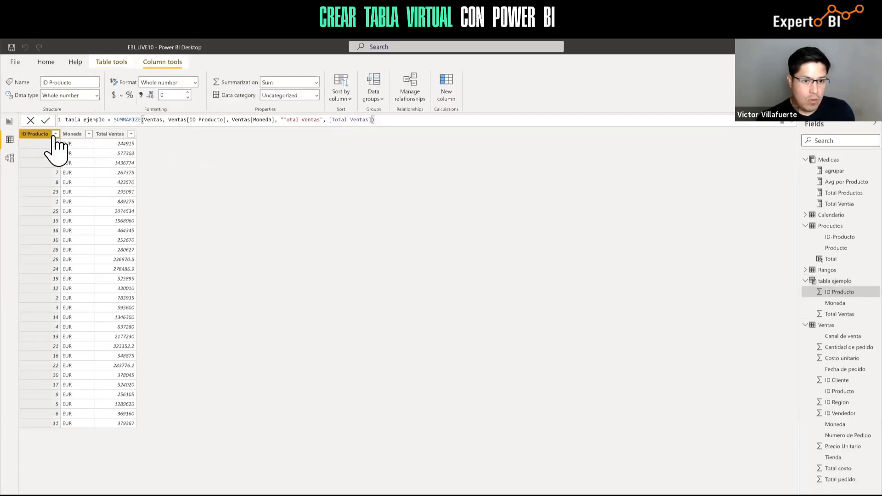
left_click(55, 134)
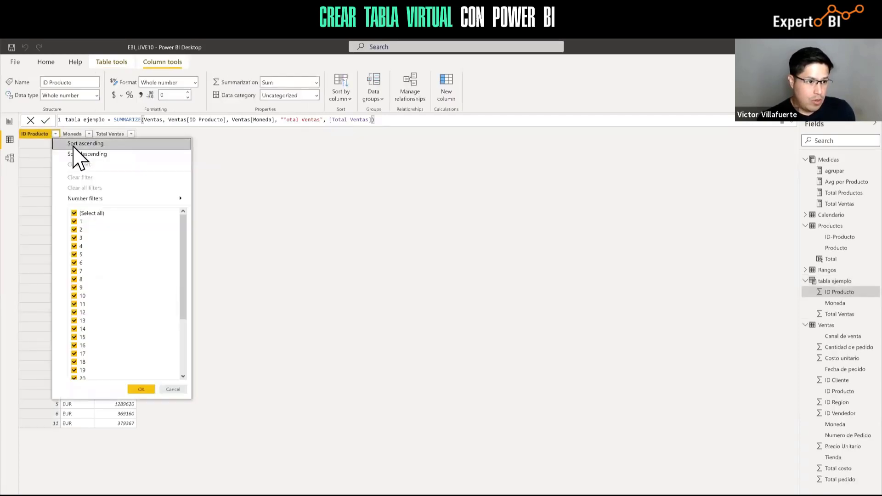
left_click(76, 145)
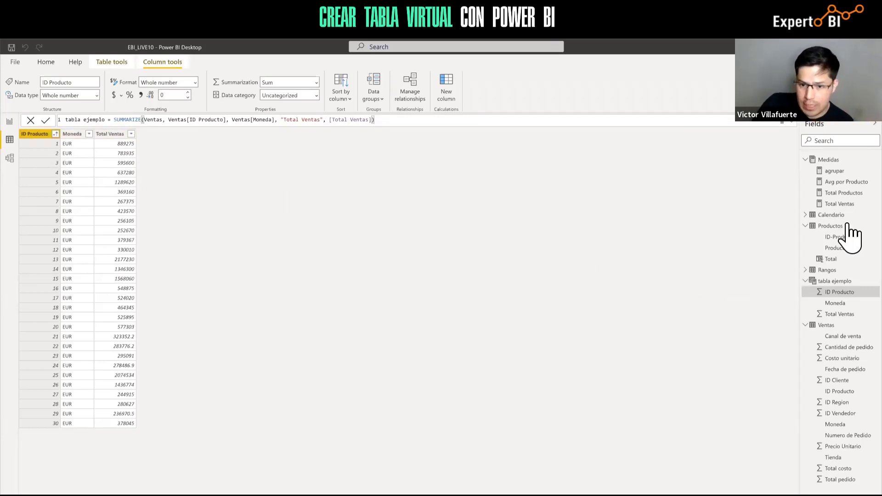
left_click(835, 230)
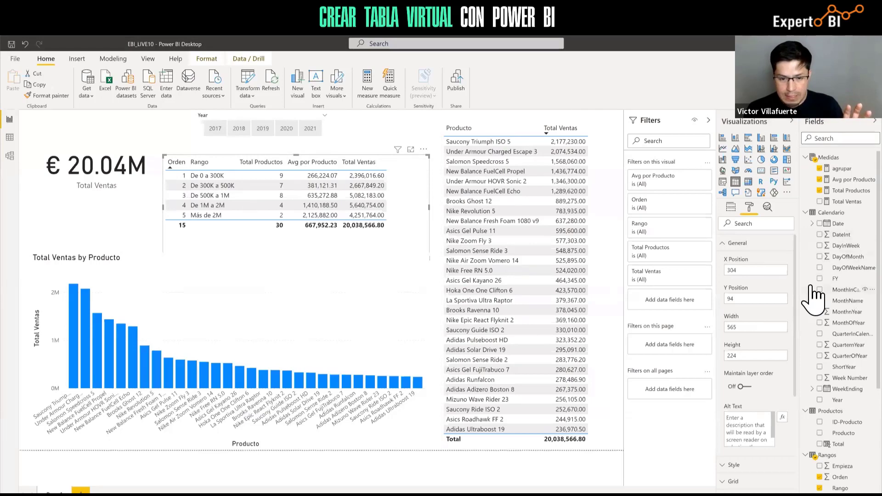
Check the ejemplo table's SUMMARIZE-by-ID Producto formula, then go back to the report page
scroll(850, 416, "down", 5)
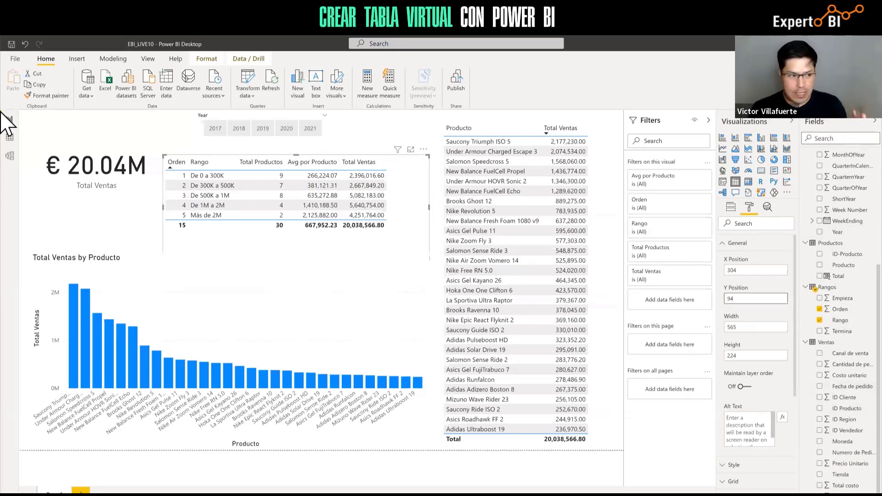
left_click(10, 156)
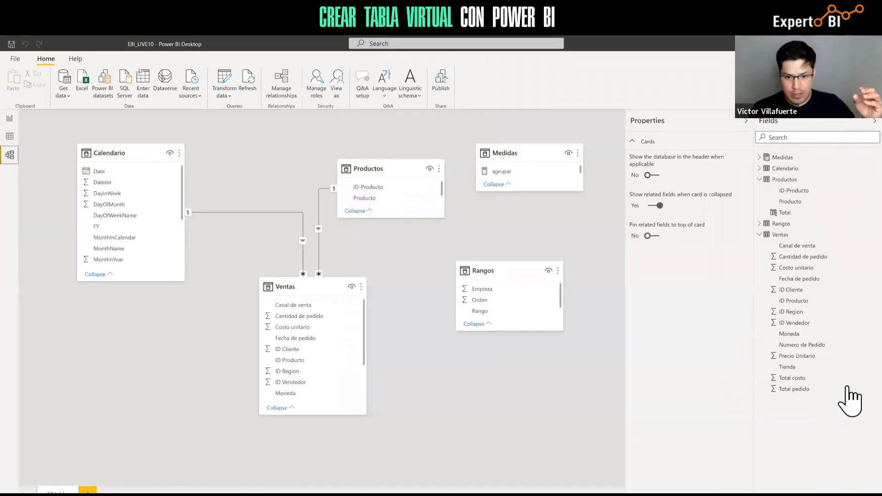
left_click(9, 136)
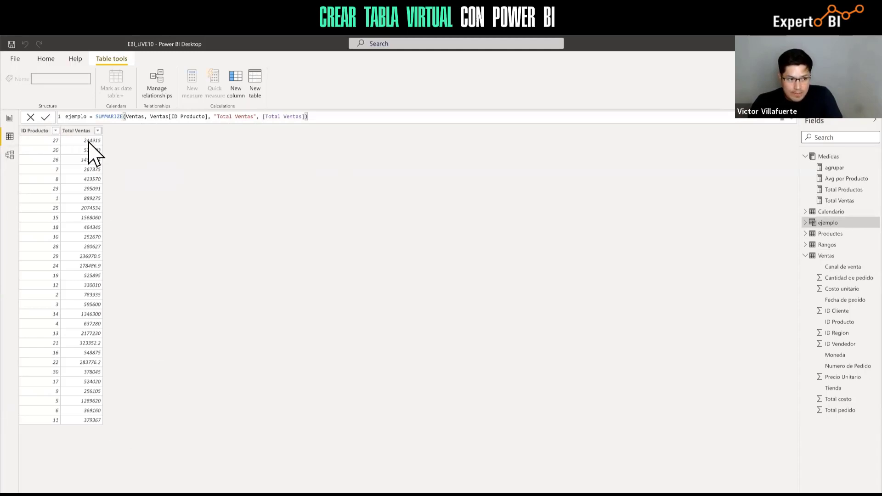
left_click(10, 119)
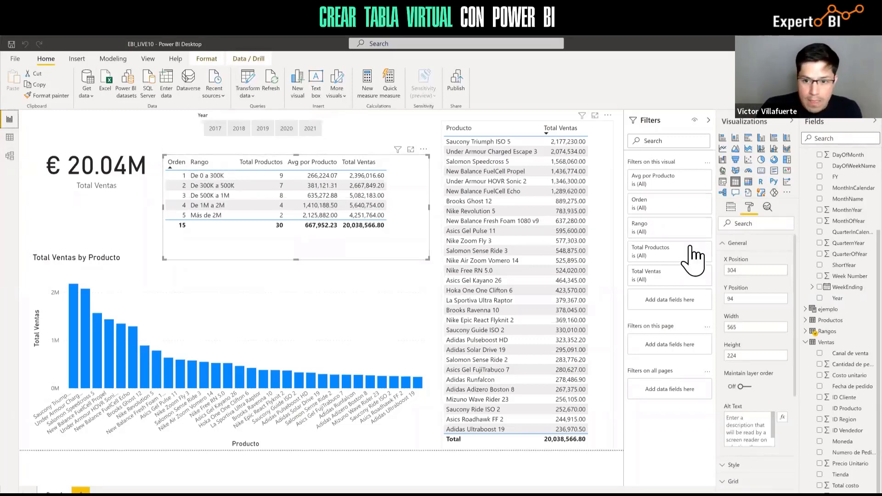
Collapse Calendario and Ventas fields, then review the ejemplo, agrupar and Total Productos formulas
scroll(850, 244, "up", 5)
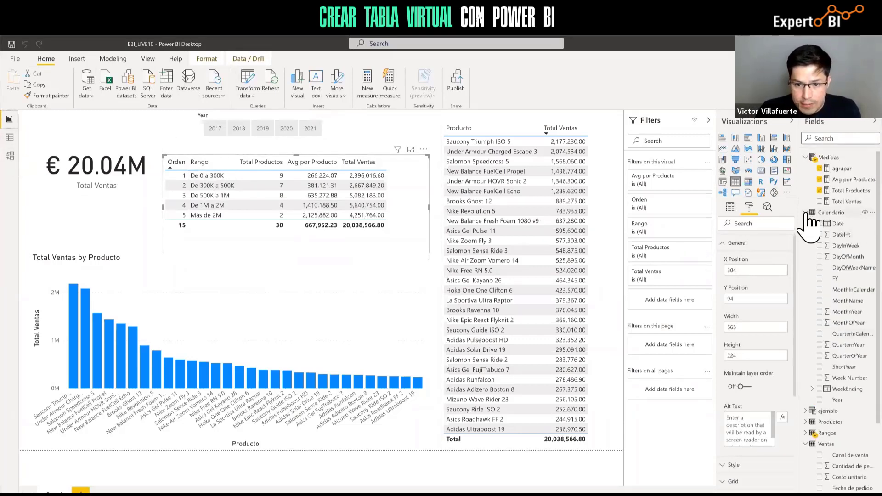
left_click(814, 214)
left_click(807, 258)
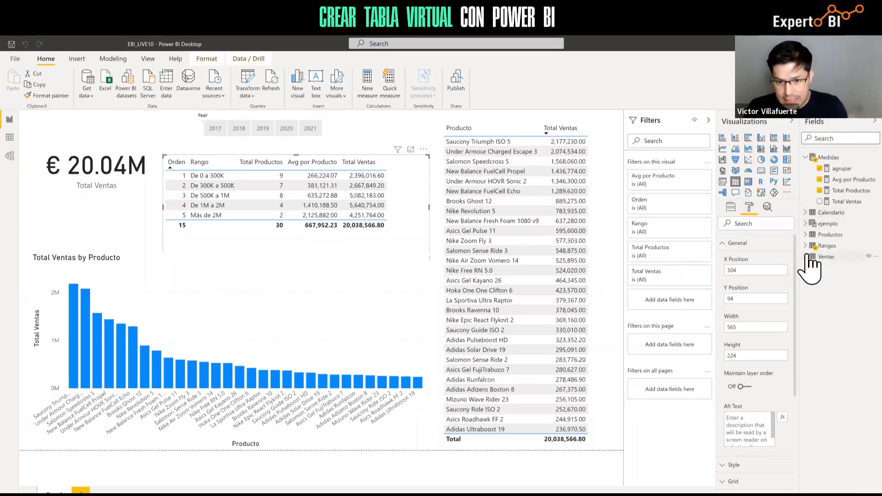
left_click(828, 226)
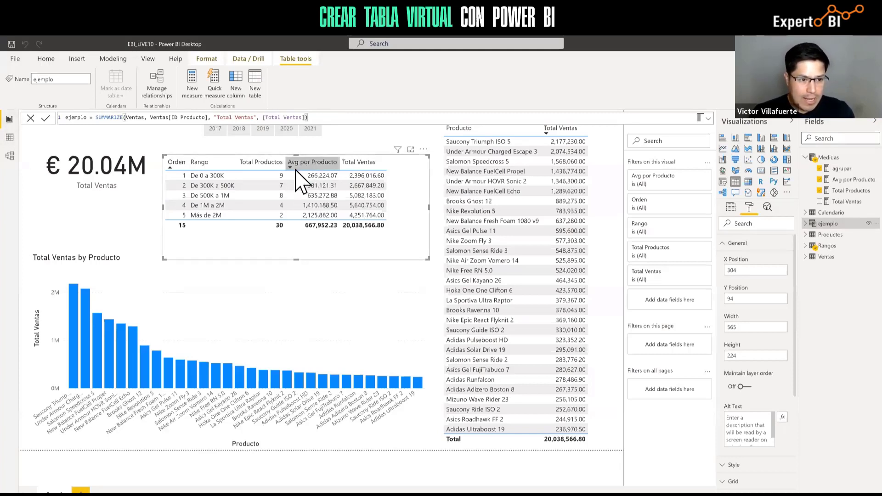
left_click(843, 170)
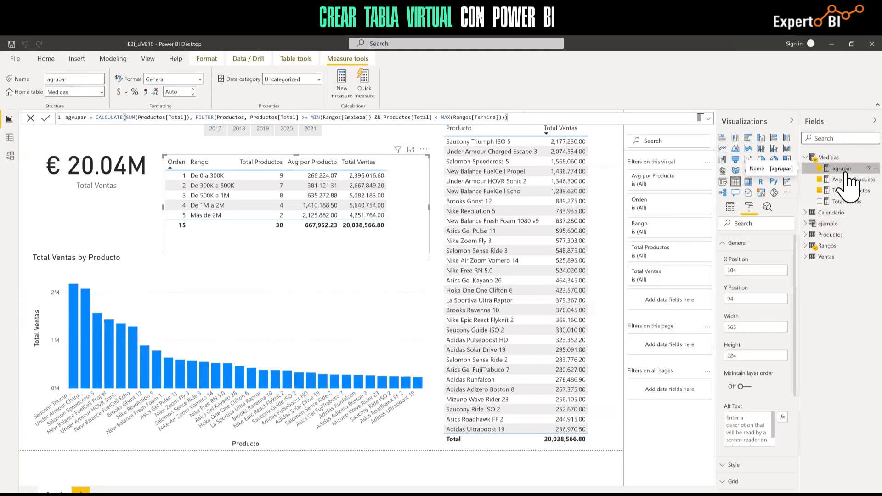
left_click(846, 192)
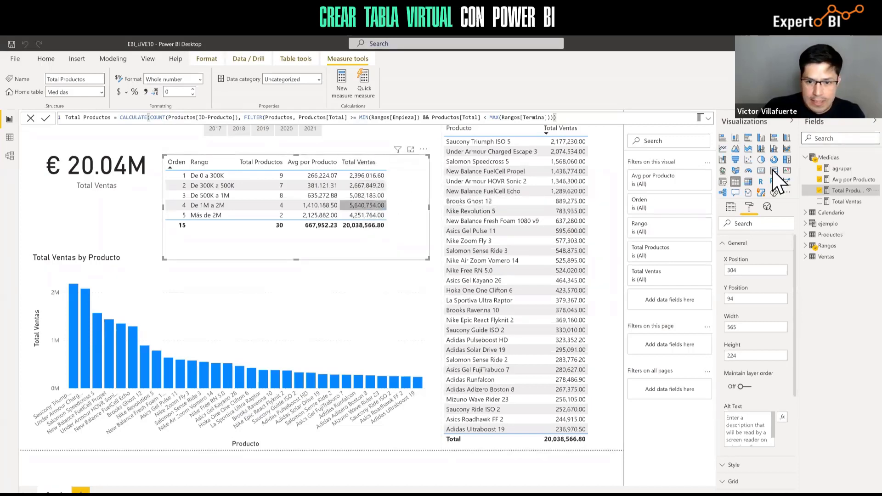
left_click(842, 169)
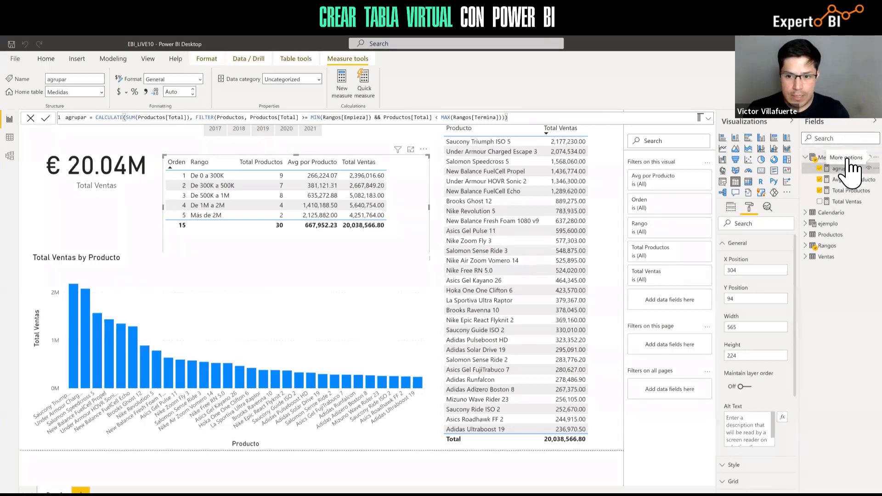
Add a new measure to the Medidas table and clear its default name
right_click(847, 160)
left_click(838, 167)
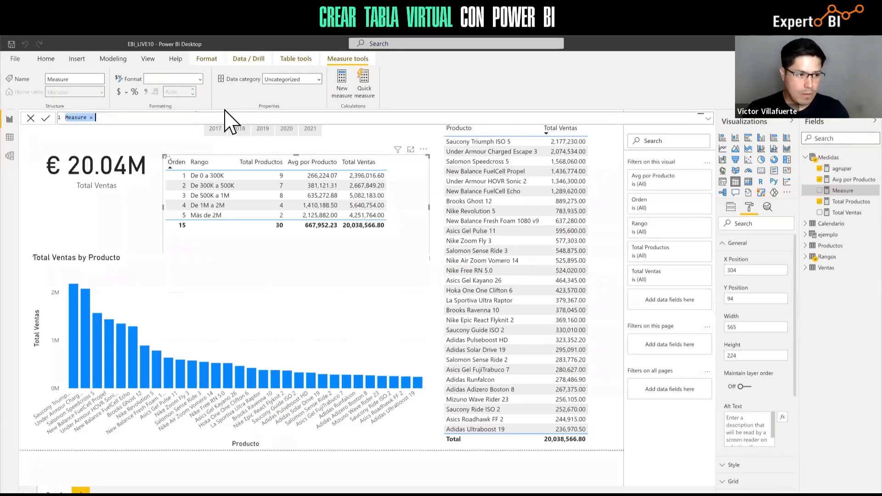
left_click(202, 118)
key("BackSpace")
key("BackSpace")
key("BackSpace")
key("BackSpace")
key("BackSpace")
key("BackSpace")
key("BackSpace")
key("BackSpace")
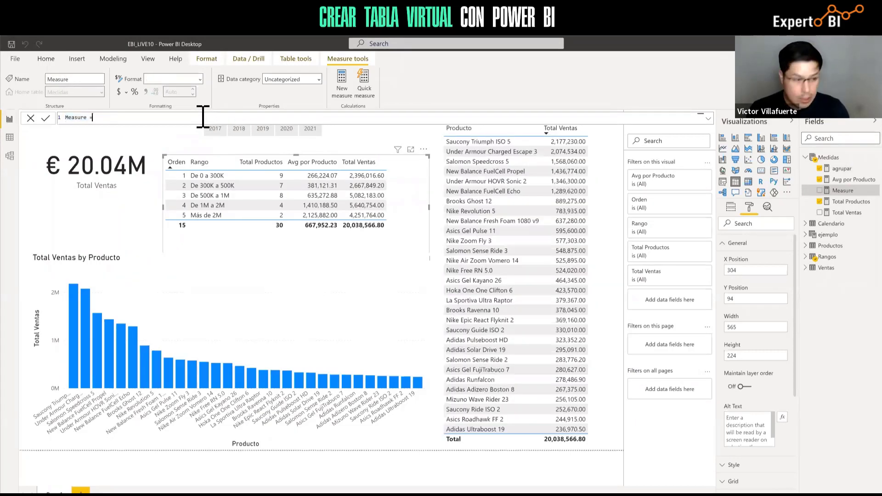
key("BackSpace")
key("BackSpace")
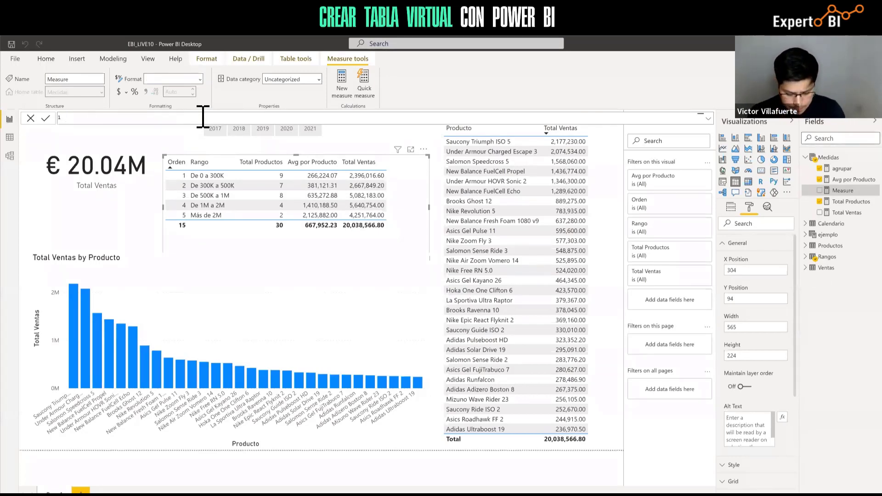
Name the measure 'Total Producto Virtual =' in the formula bar
type("Prod")
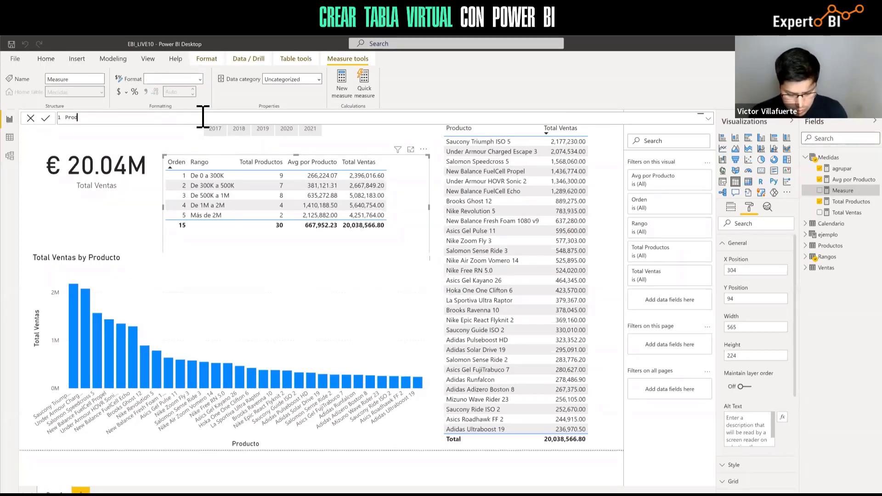
type("ucto")
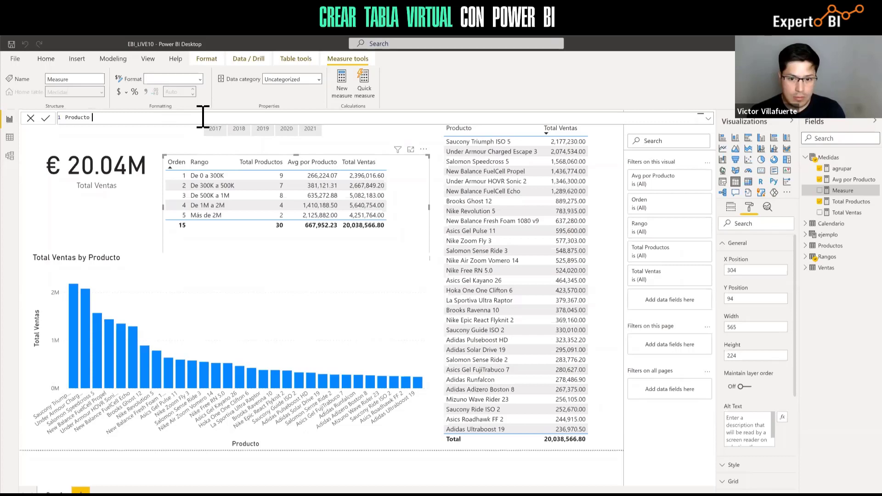
key("Home")
type("Total")
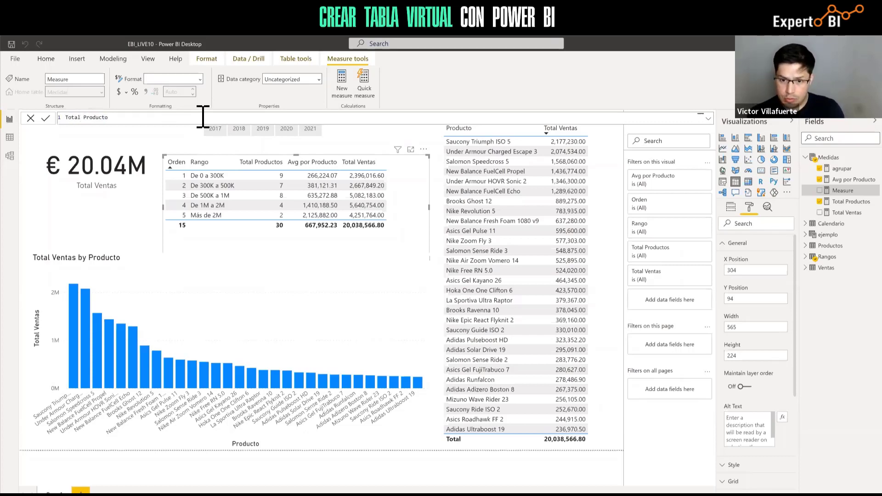
key("BackSpace")
key("BackSpace")
key("BackSpace")
key("BackSpace")
key("BackSpace")
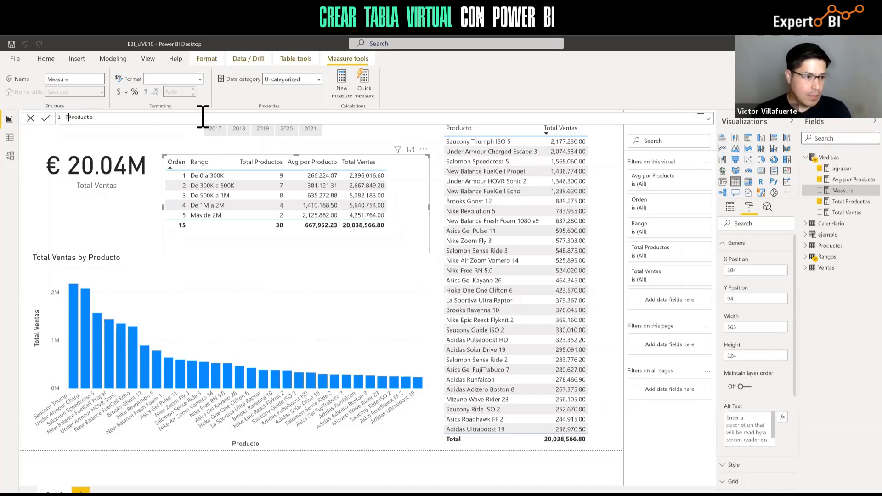
type("o")
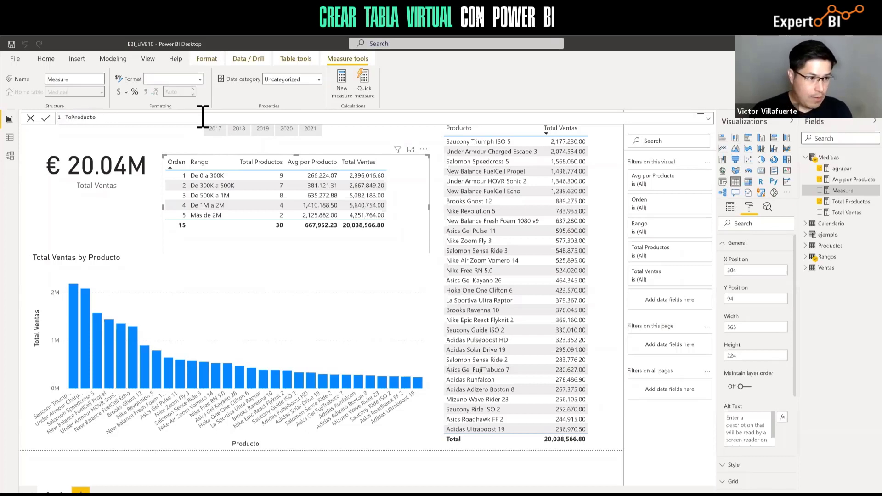
type("tal")
key("Right")
key("Right")
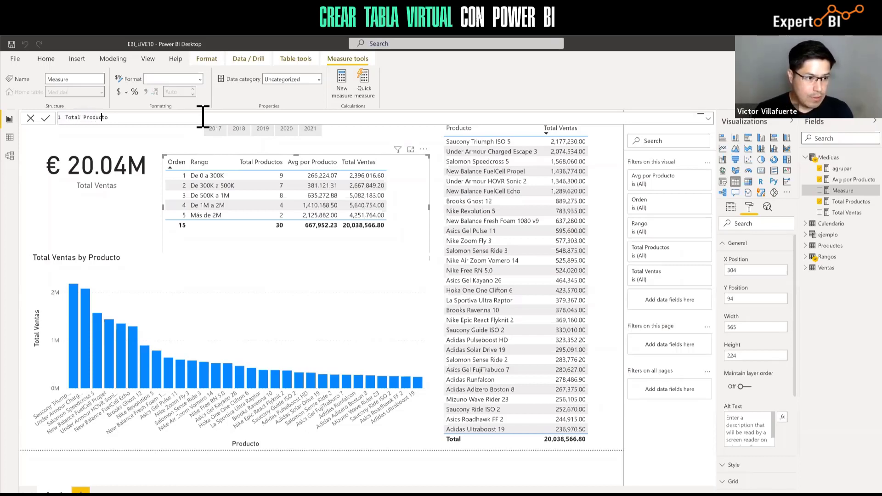
key("Right")
key("Right")
type("Virt")
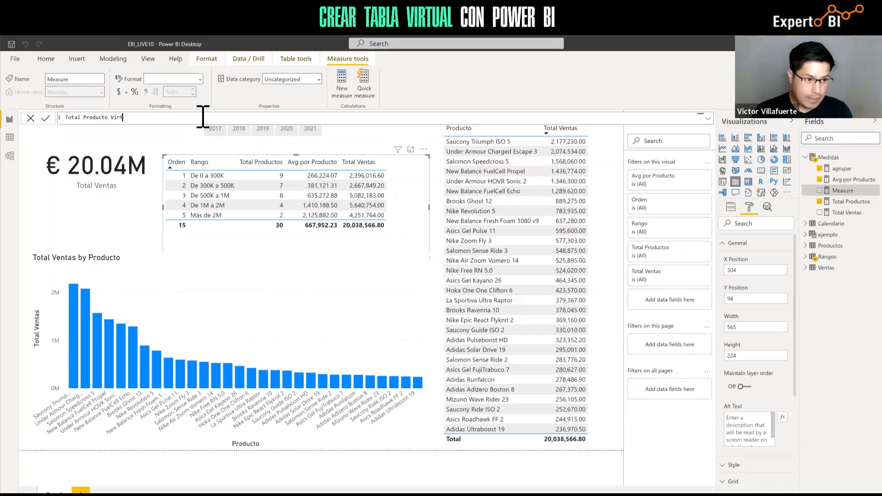
type("ual =")
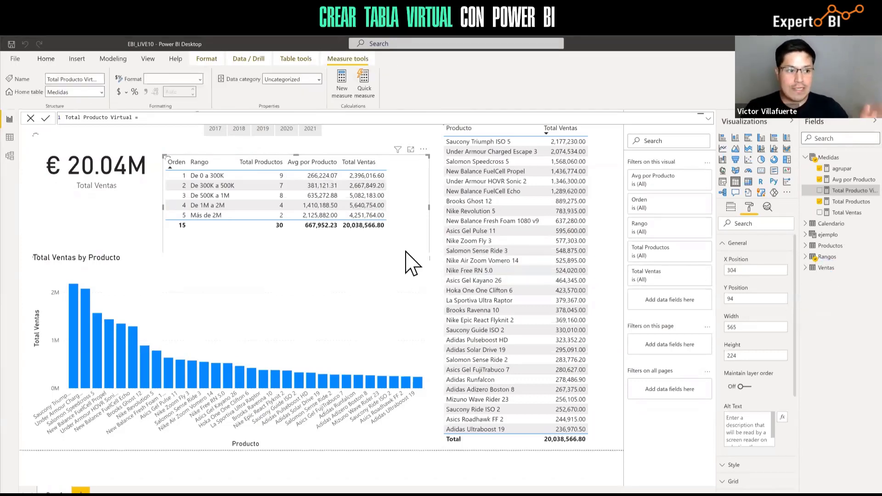
Type SUMX( after the equals sign to start the Total Producto Virtual formula
left_click(231, 119)
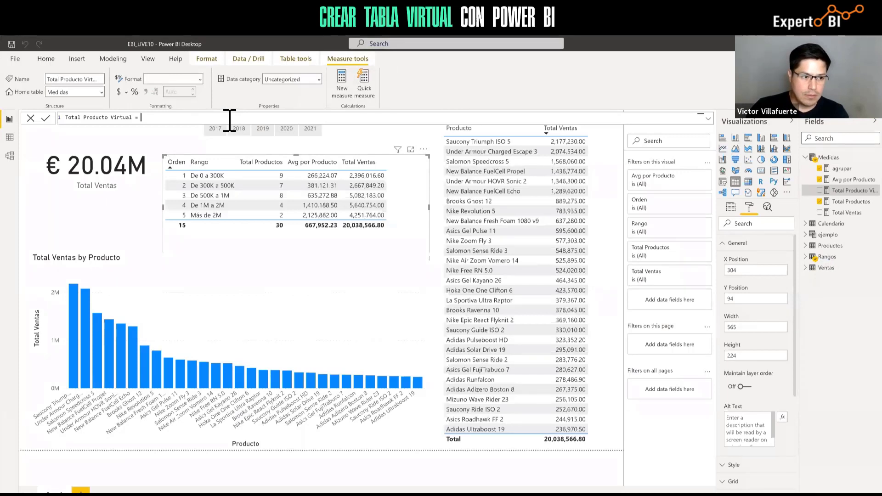
type("SUM")
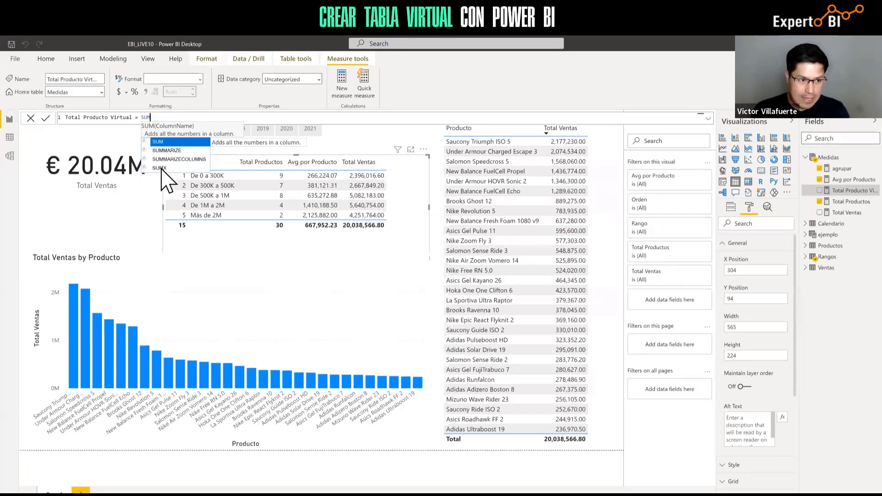
type("X")
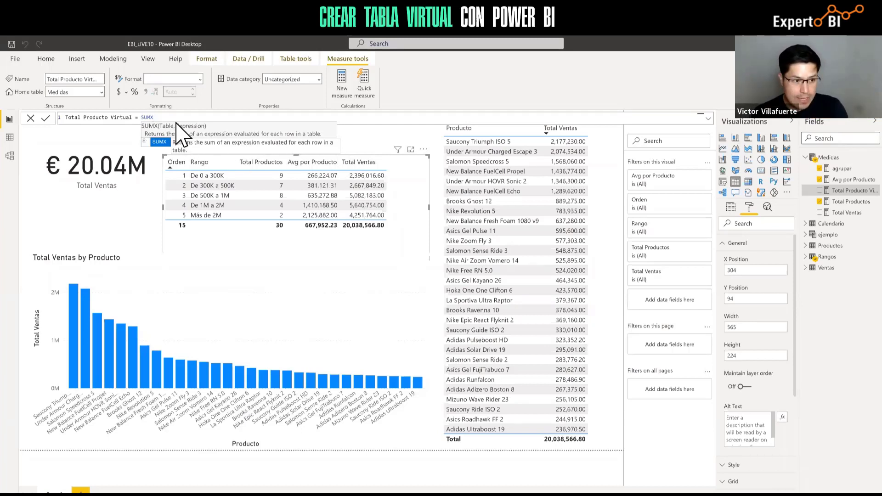
type("(")
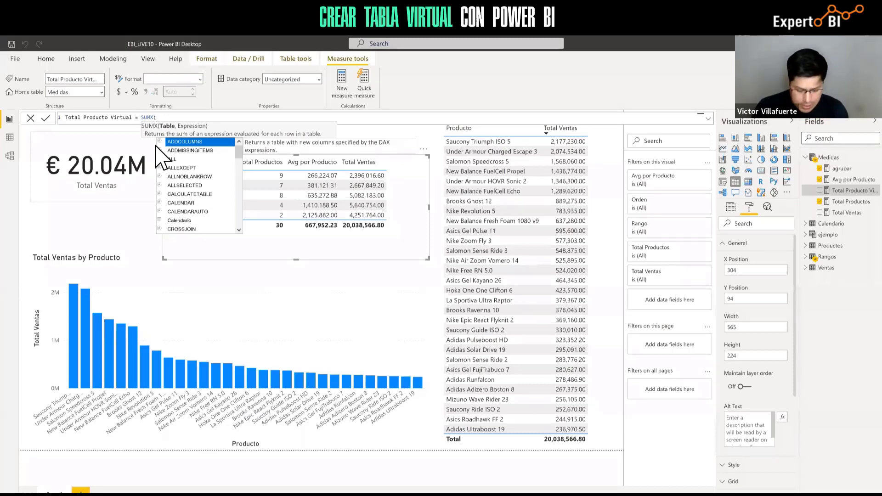
Complete the measure as SUMX(Ventas, [Total Ventas]) with the closing parenthesis
type("EN")
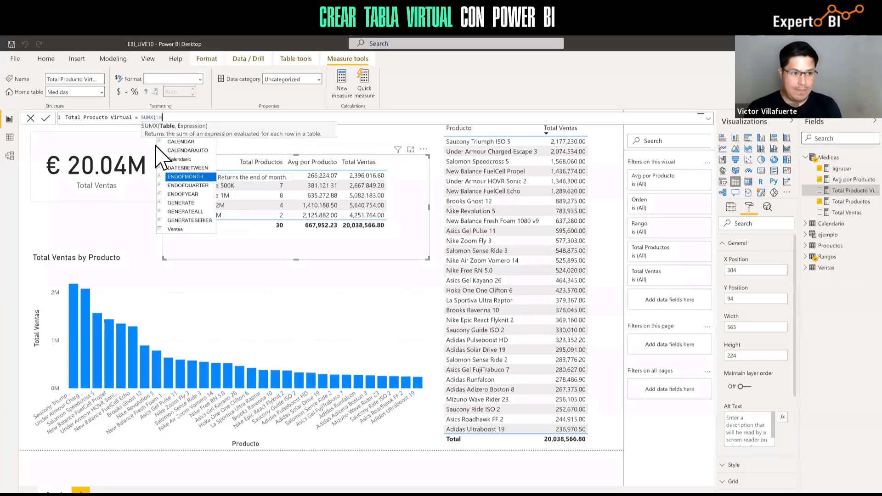
key("BackSpace")
key("BackSpace")
type("Ver")
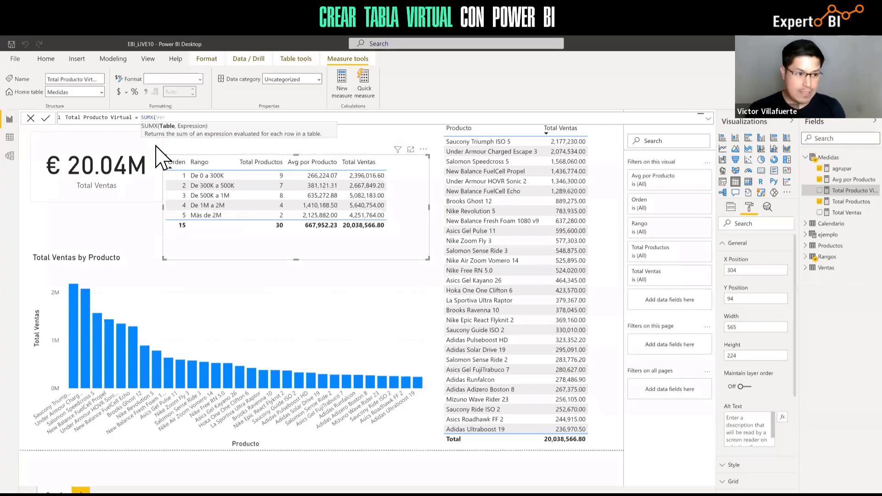
key("BackSpace")
key("Tab")
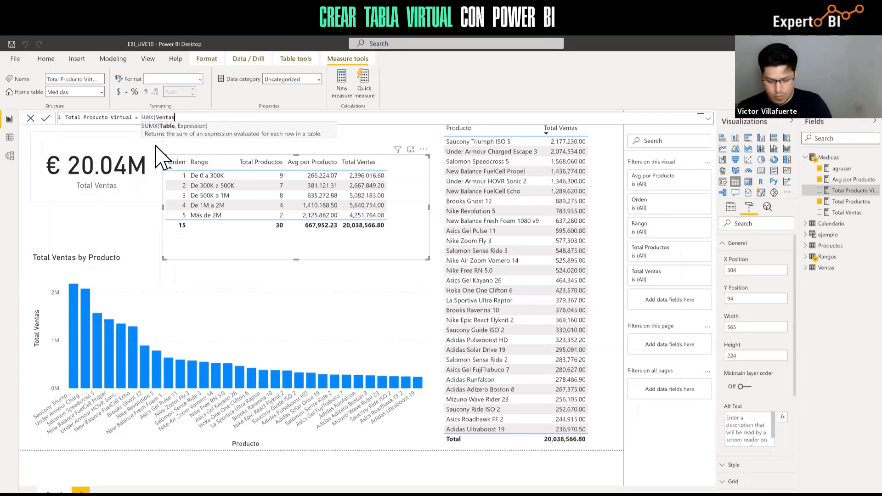
type(",")
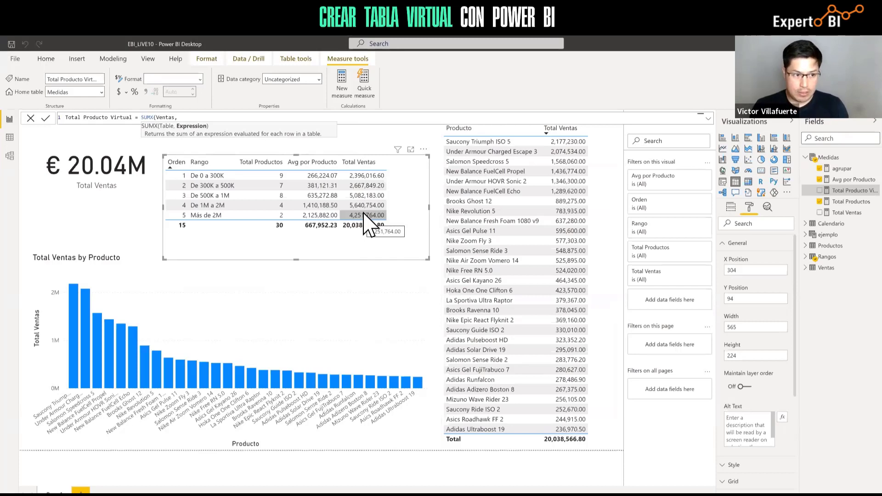
type("total")
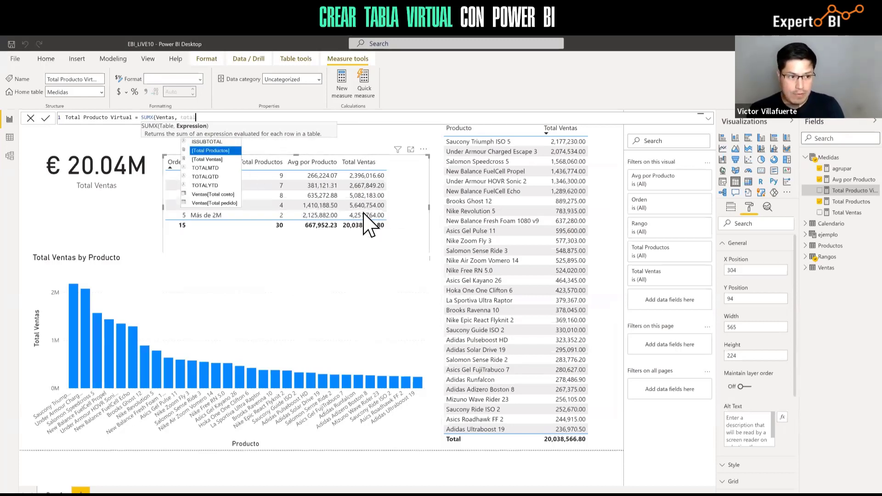
key("Down")
key("Tab")
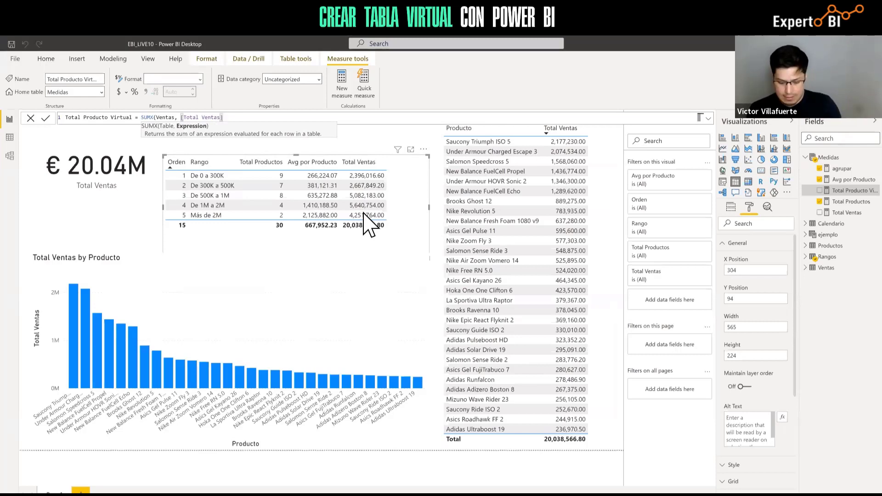
type(")")
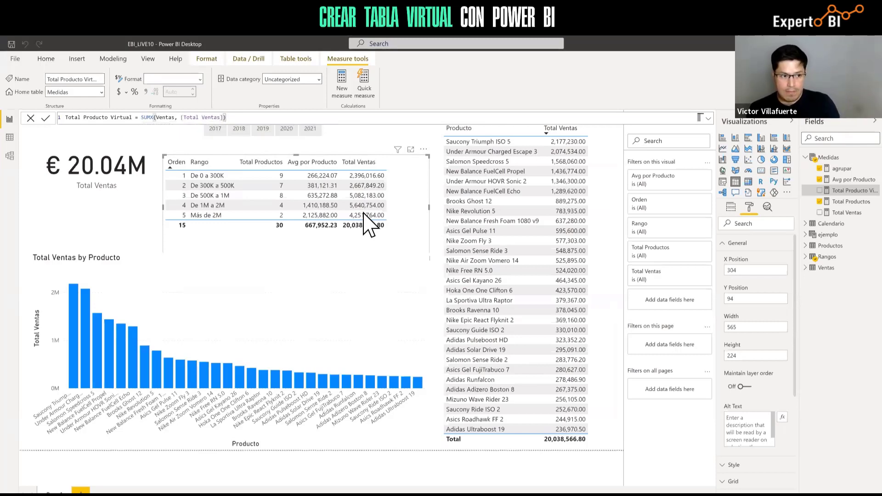
Commit the measure, add Total Producto Virtual to the ranges table, and widen the visual
left_click(46, 118)
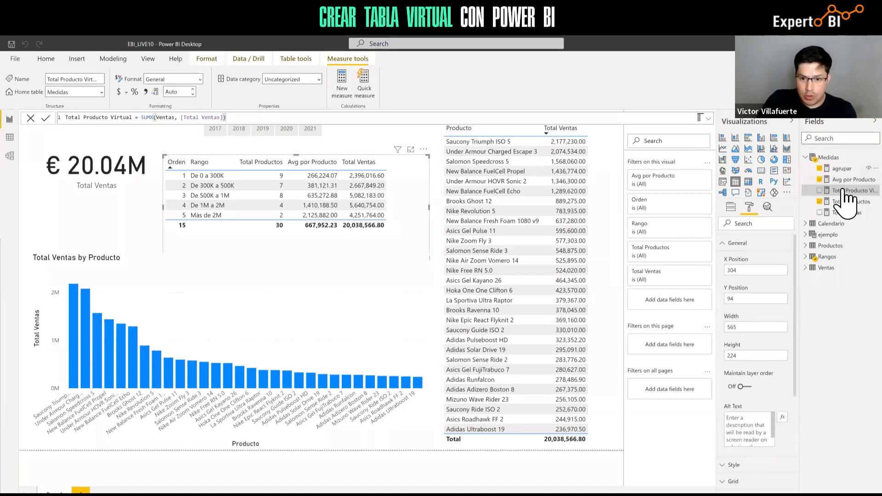
left_click_drag(849, 192, 400, 210)
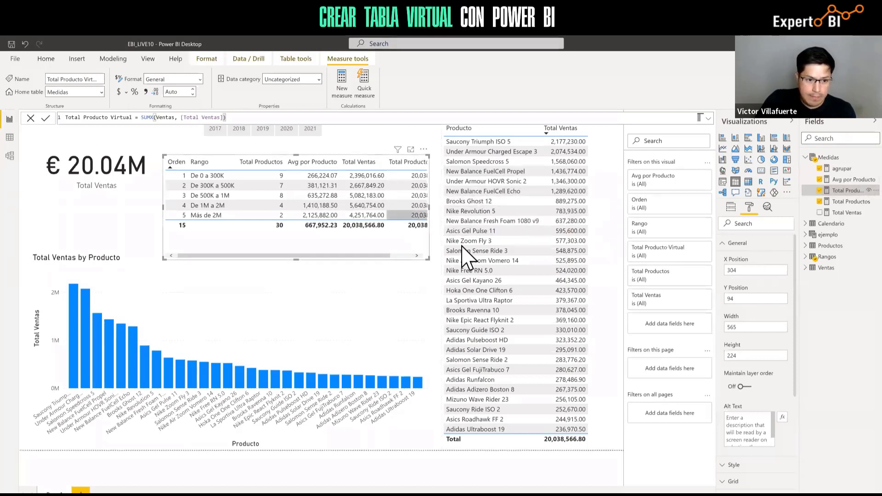
left_click_drag(163, 209, 138, 206)
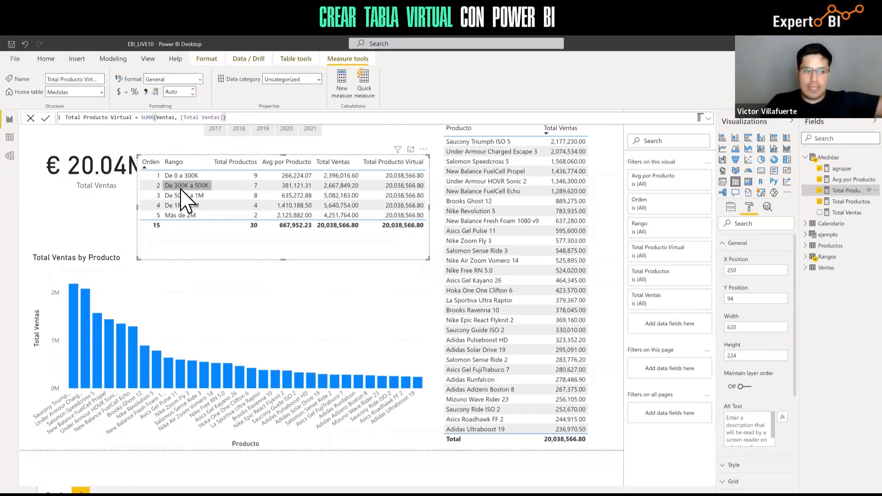
left_click(175, 118)
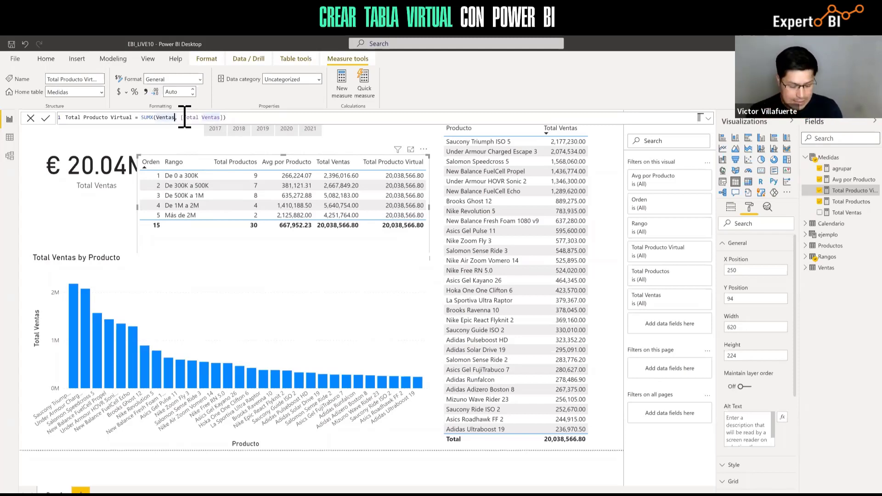
Replace Ventas in SUMX's table argument with a FILTER call
key("Left")
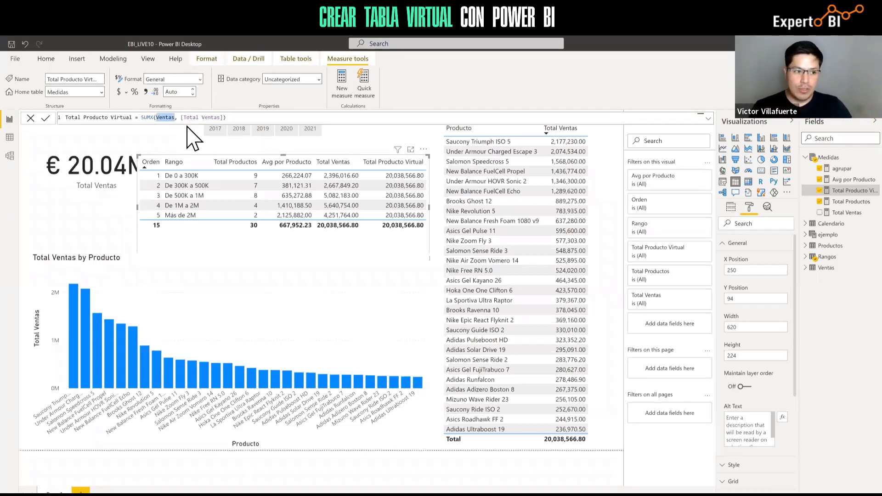
key("Right")
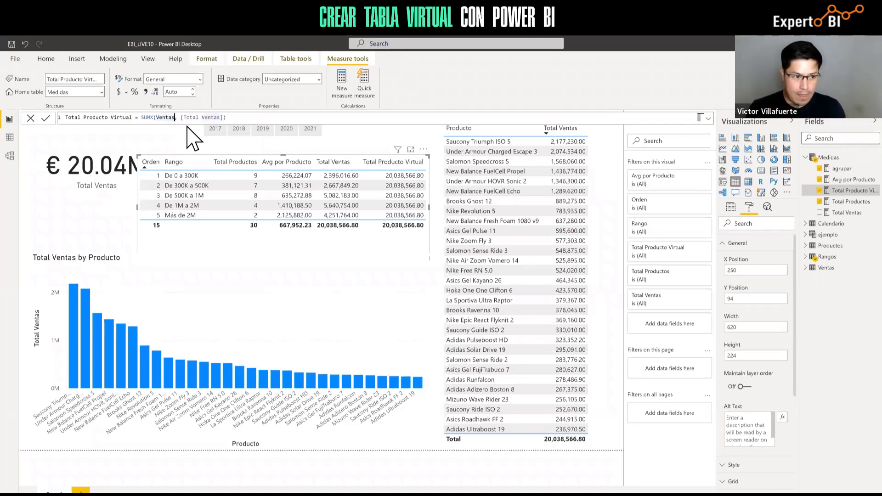
key("BackSpace")
key("BackSpace")
key("BackSpace")
key("BackSpace")
key("BackSpace")
key("BackSpace")
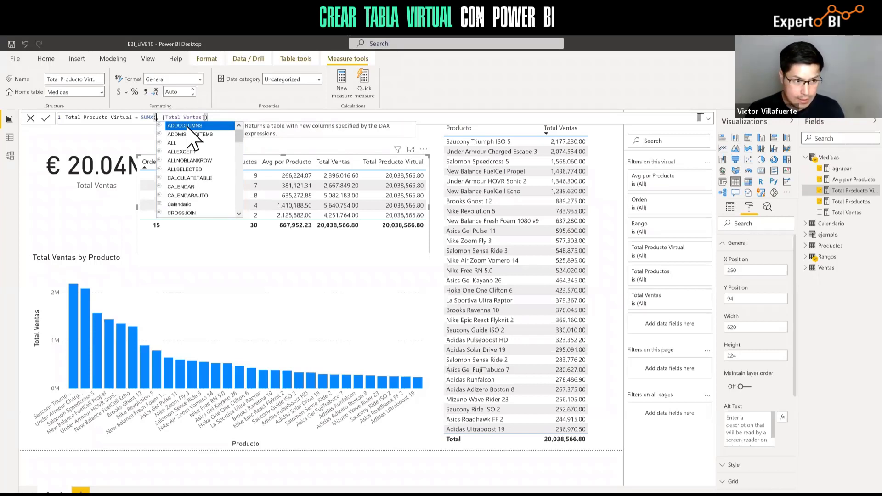
type("Fil")
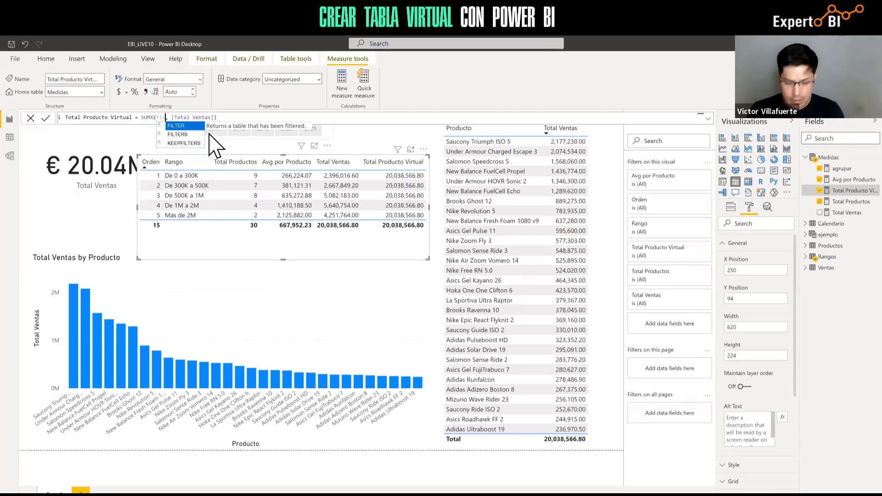
key("Tab")
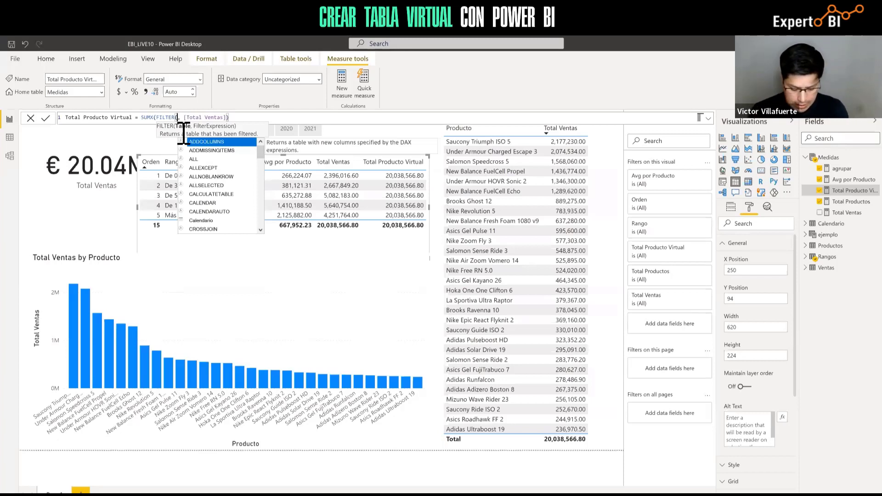
Enter Ventas as FILTER's table, then replace it with VALUES(
type("Ve")
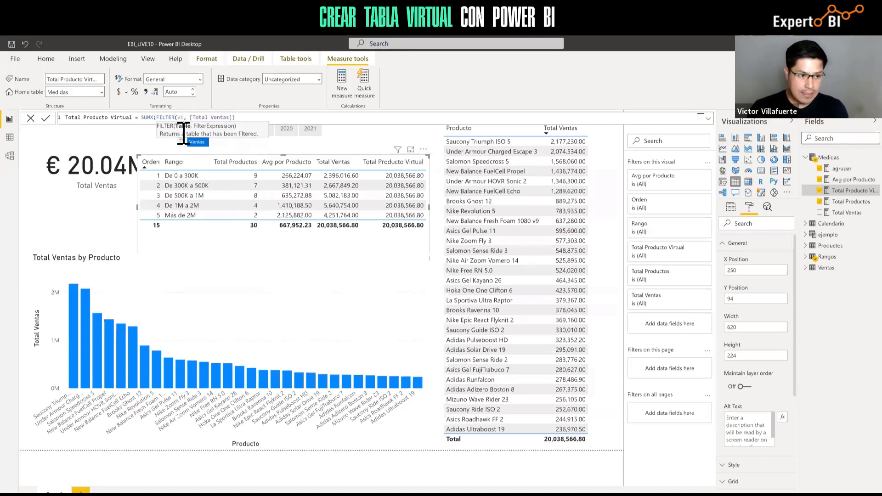
key("Tab")
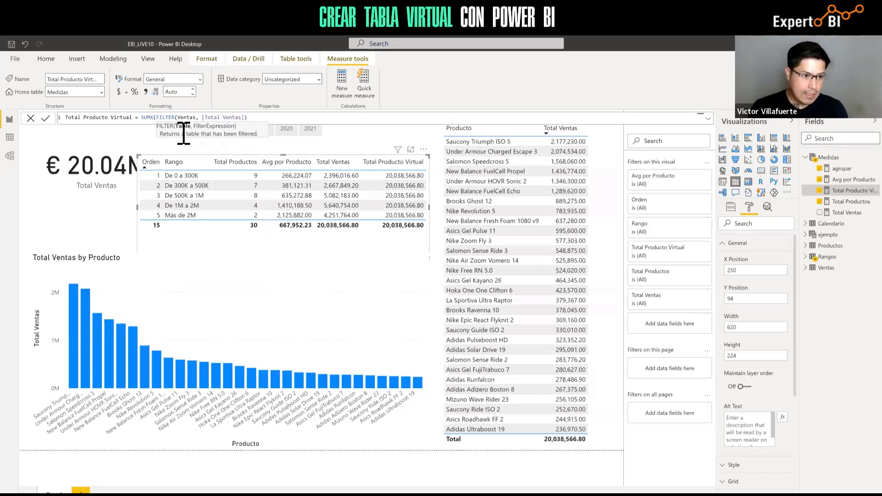
type(",")
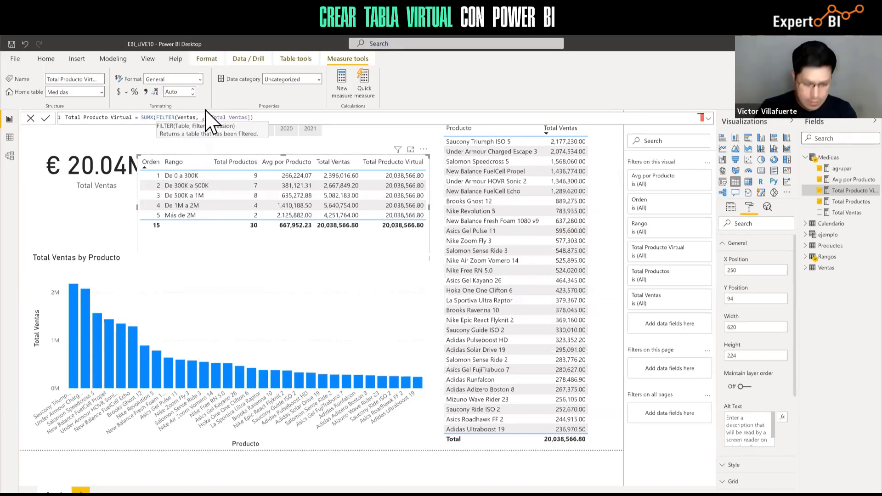
key("BackSpace")
key("BackSpace")
key("BackSpace")
key("BackSpace")
key("BackSpace")
key("BackSpace")
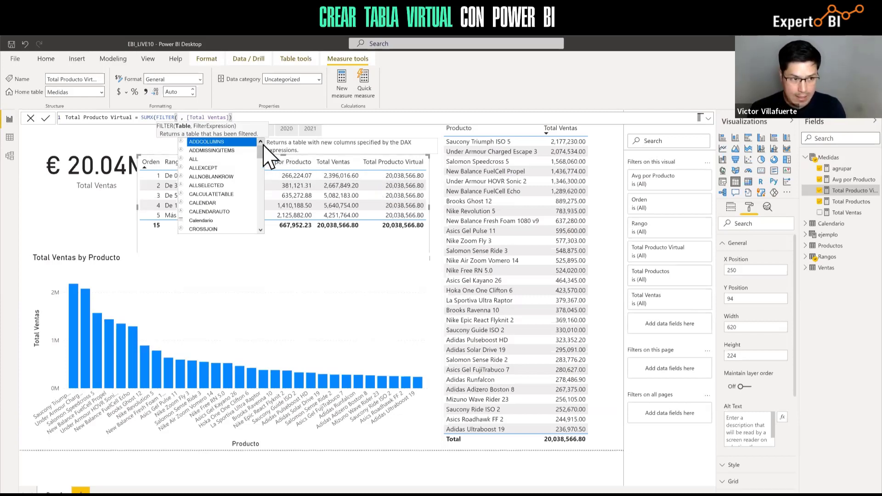
type("VALUES(")
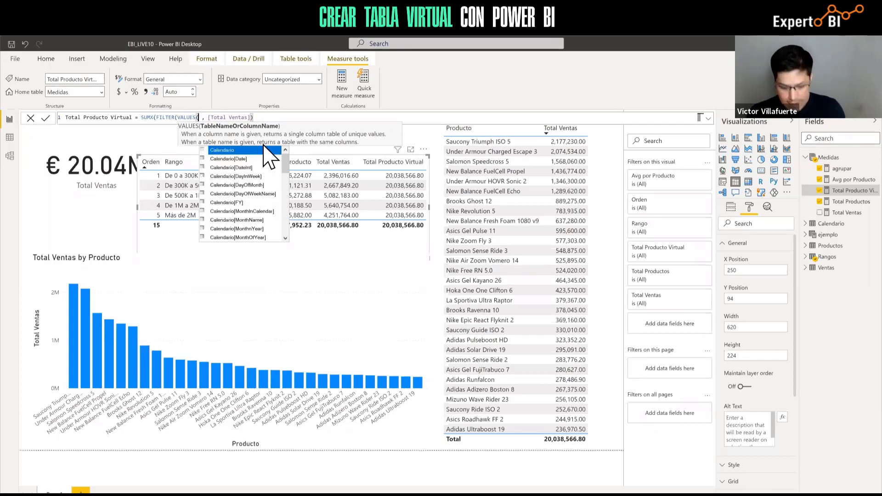
Complete VALUES(Ventas[ID Producto]) and add the comma for FILTER's condition
type("venta")
key("Down")
key("Down")
key("Down")
key("Down")
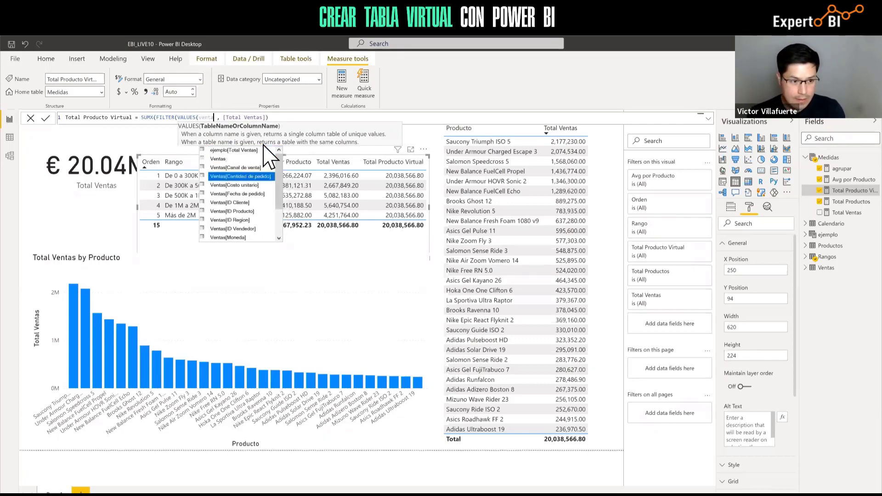
key("Down")
key("Down")
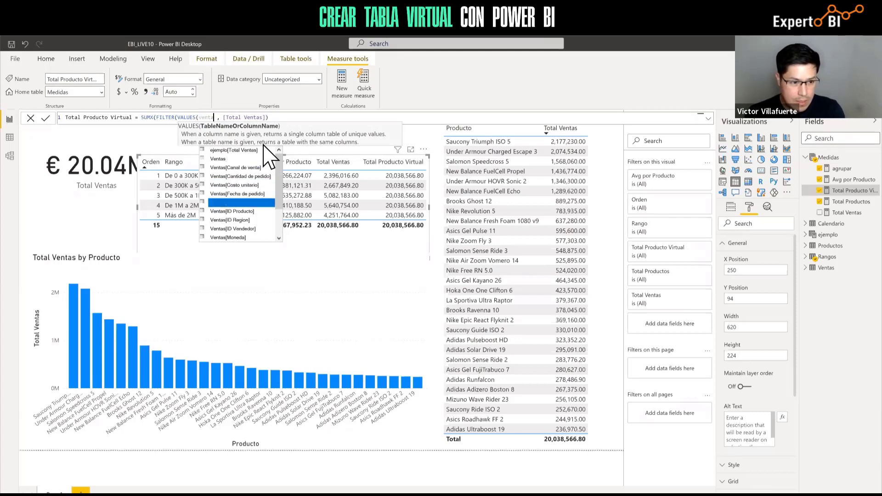
key("Tab")
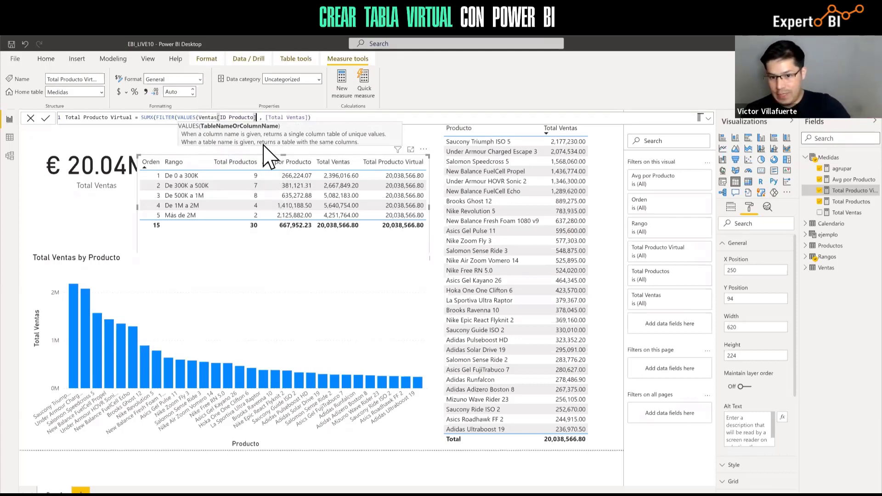
key("Escape")
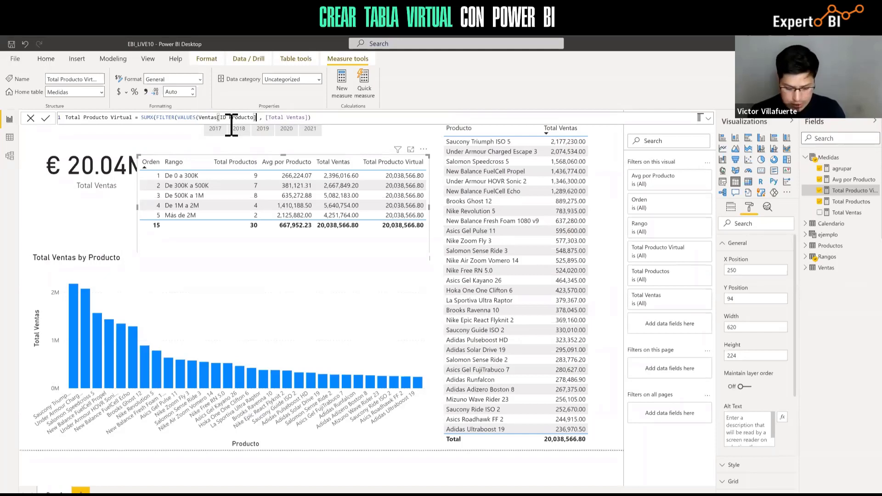
type("),")
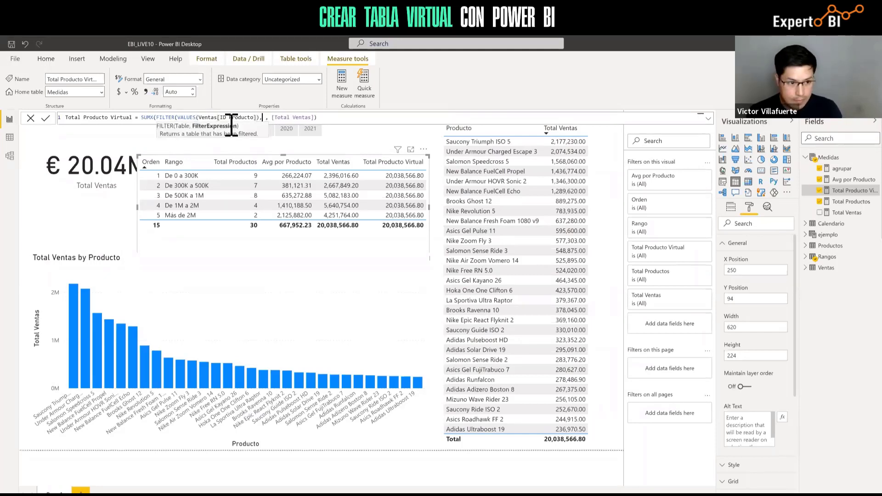
key("Delete")
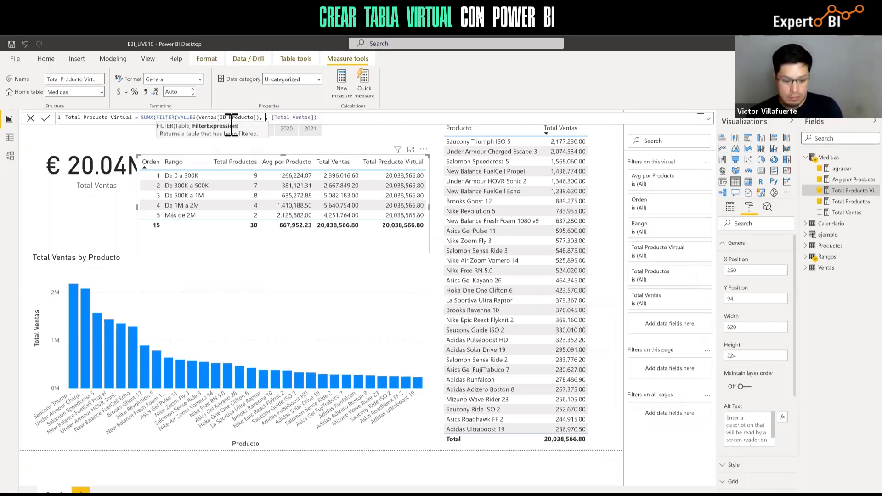
Start the FILTER condition with the [Total Ventas] measure
type("tota")
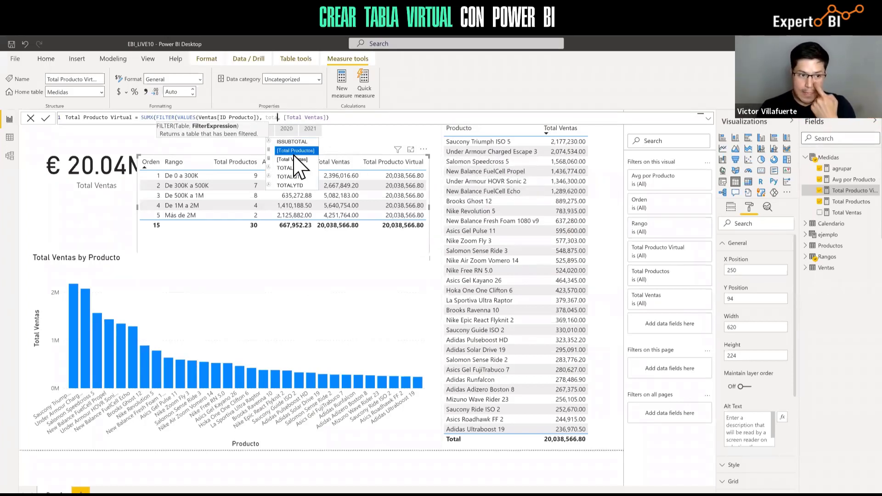
key("BackSpace")
key("BackSpace")
key("BackSpace")
key("BackSpace")
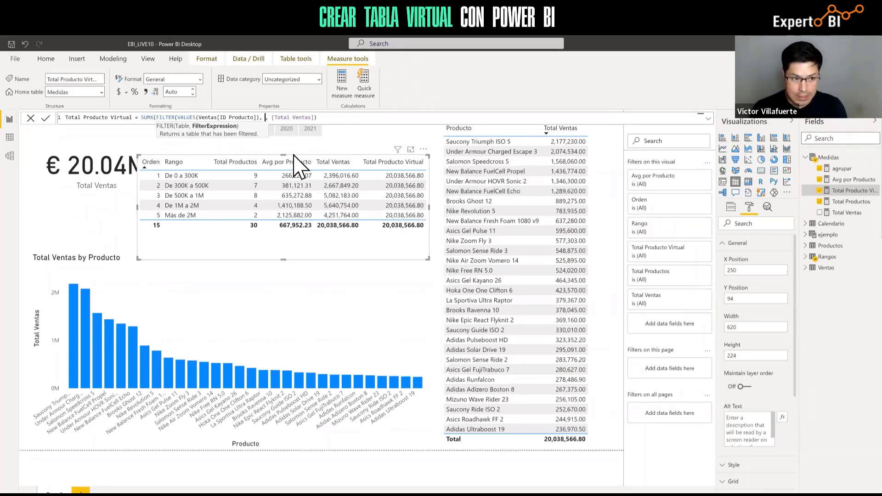
type("[")
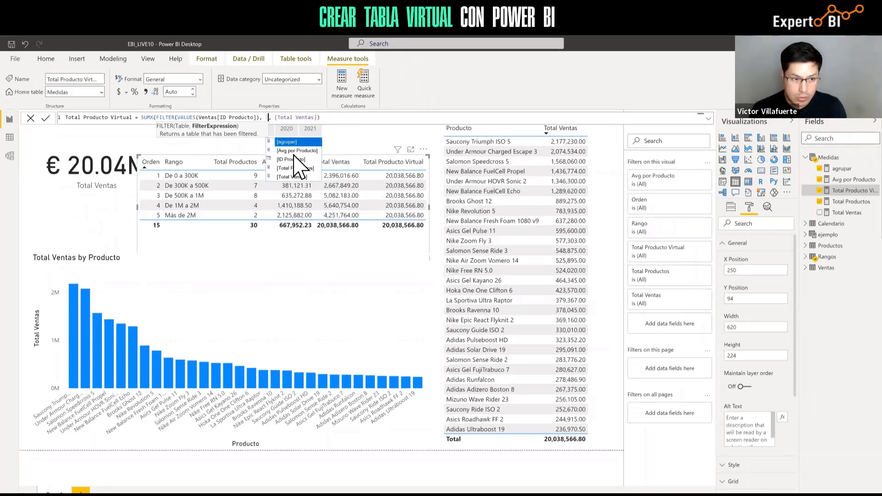
key("Down")
key("Down")
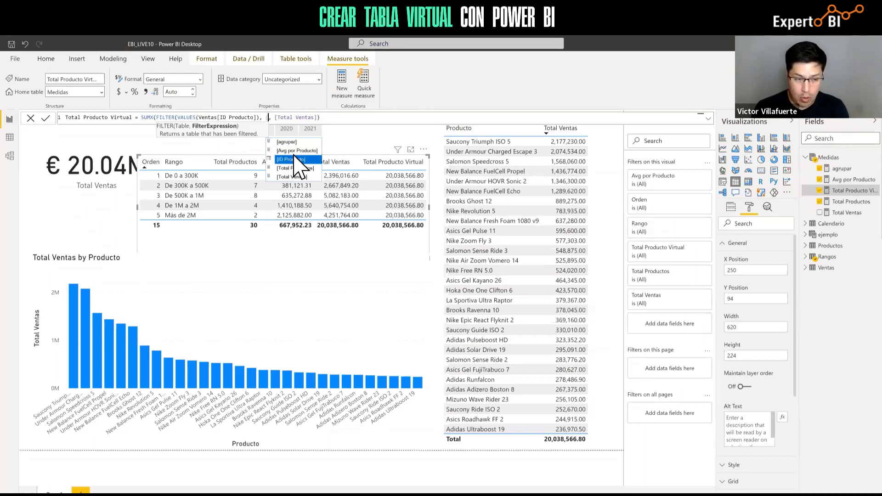
key("Down")
key("Down")
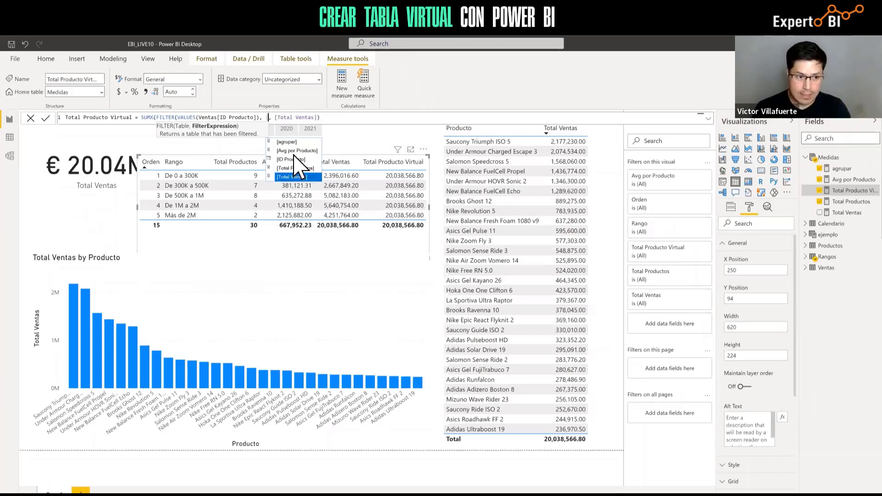
key("Tab")
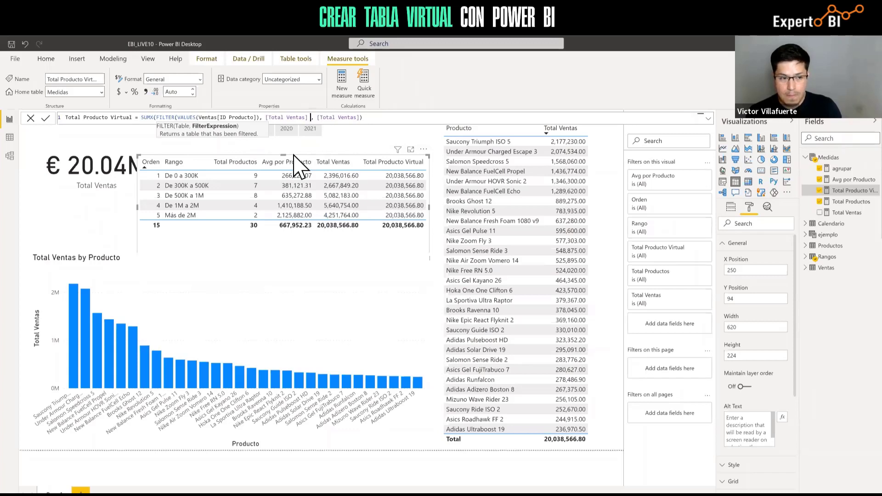
Add the condition > MIN(Rangos[Empieza]) to the filter, followed by &&
type(">")
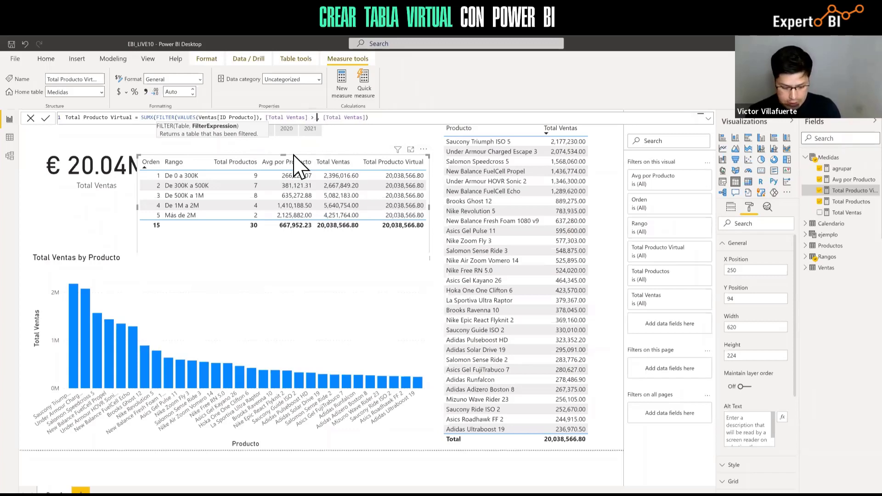
type(" MIN")
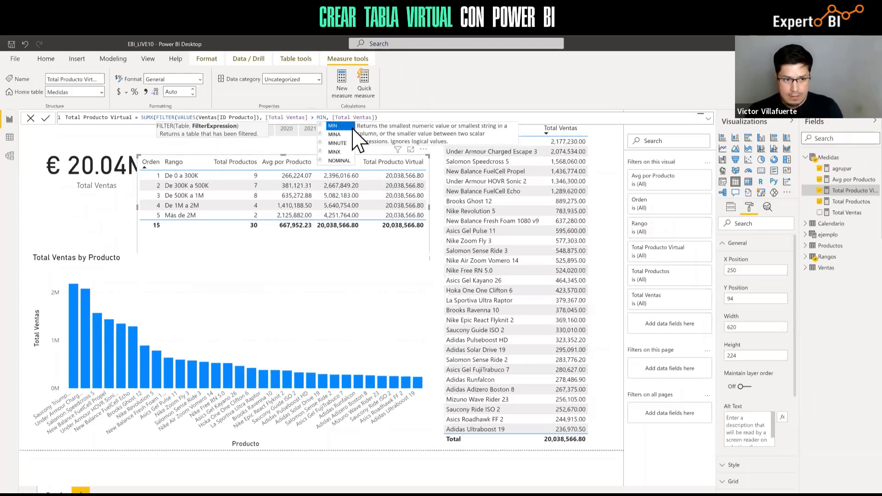
type("(")
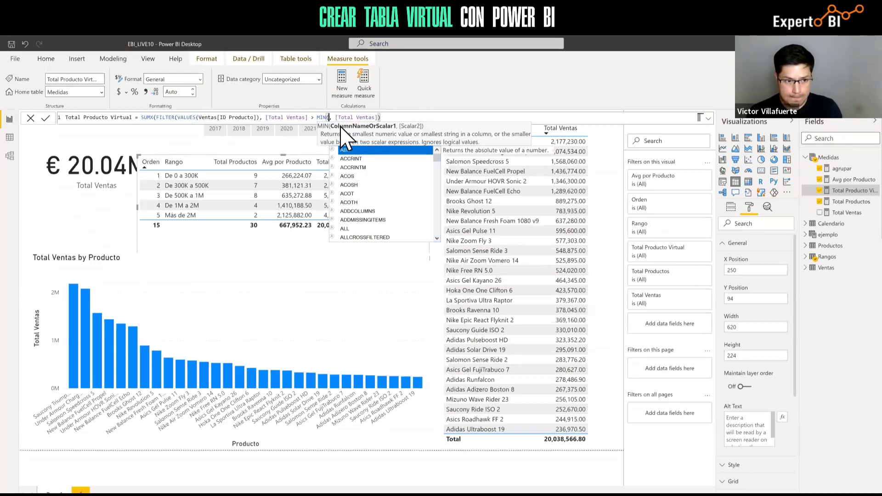
type("RANG")
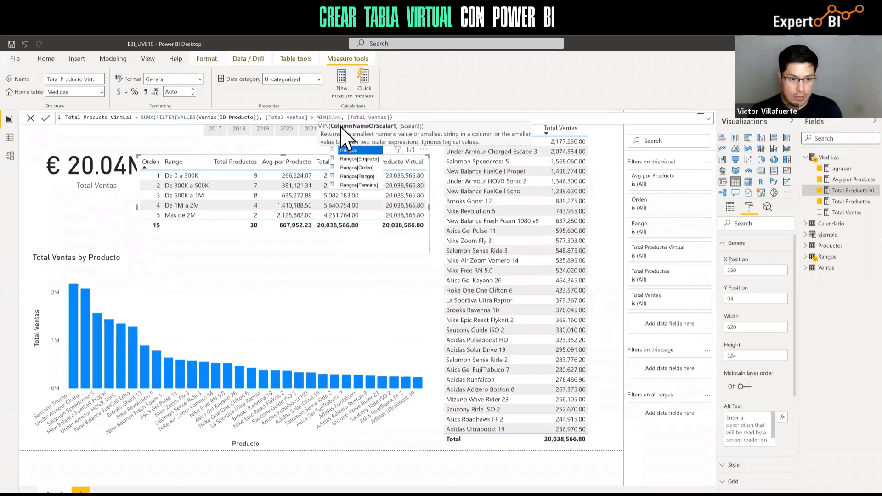
left_click(361, 158)
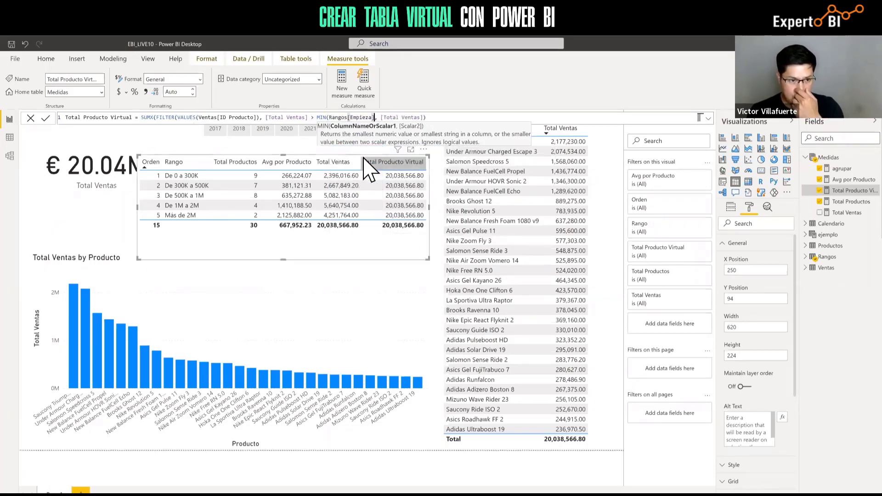
type(",")
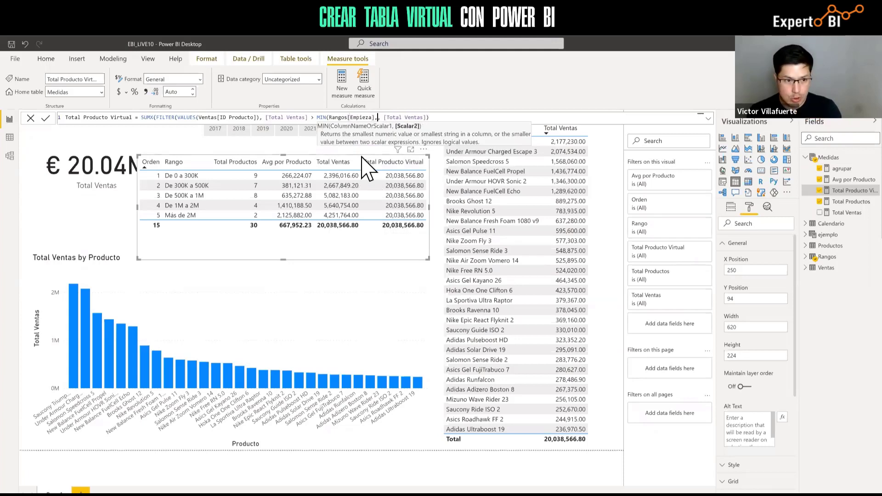
key("BackSpace")
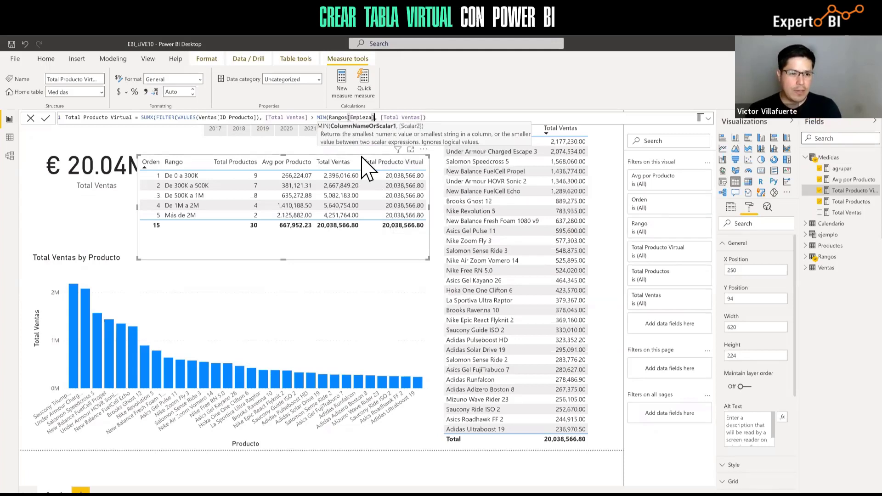
type(") ")
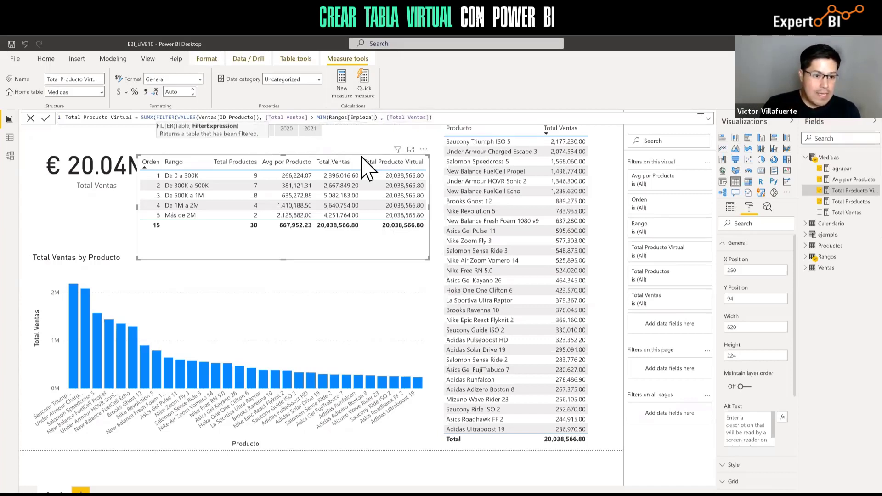
type("&&")
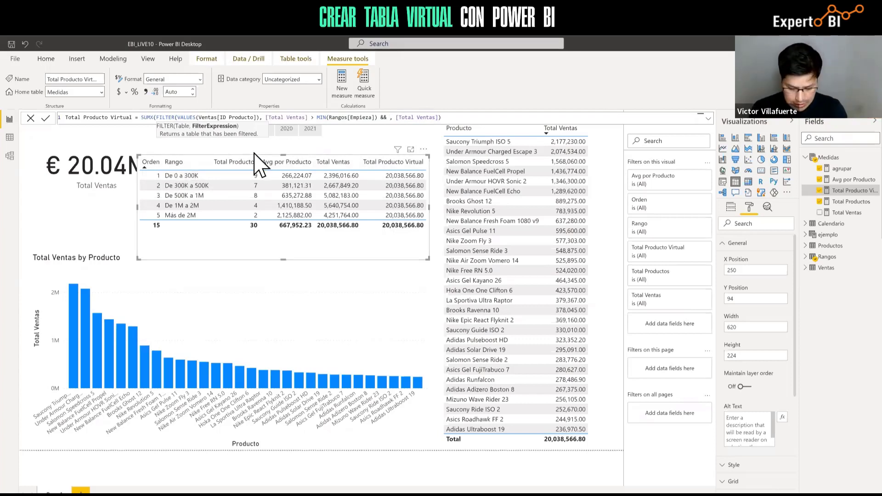
Add [Total Ventas] < as the second condition and change the first comparison to >=
type("TOTAL")
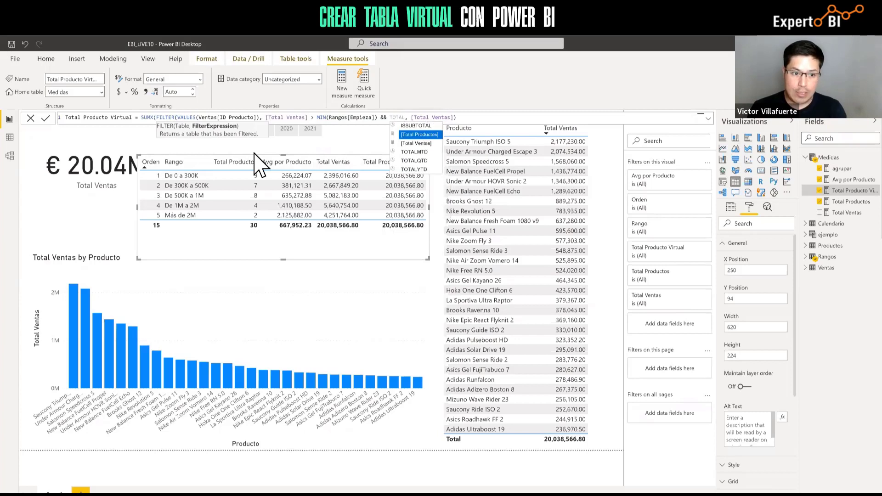
key("Down")
key("Tab")
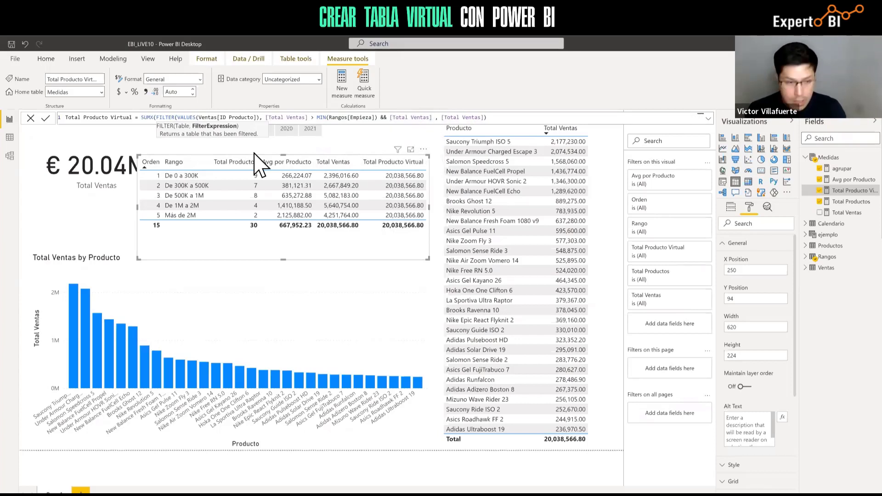
type("<")
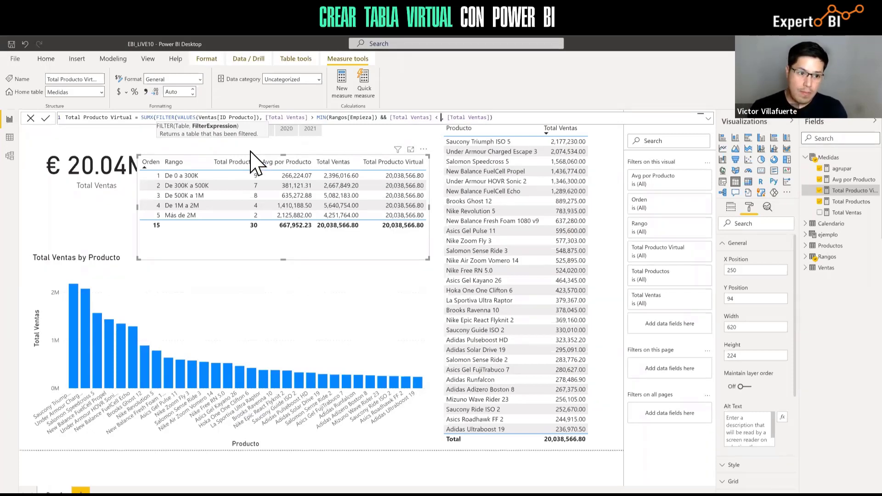
left_click(314, 118)
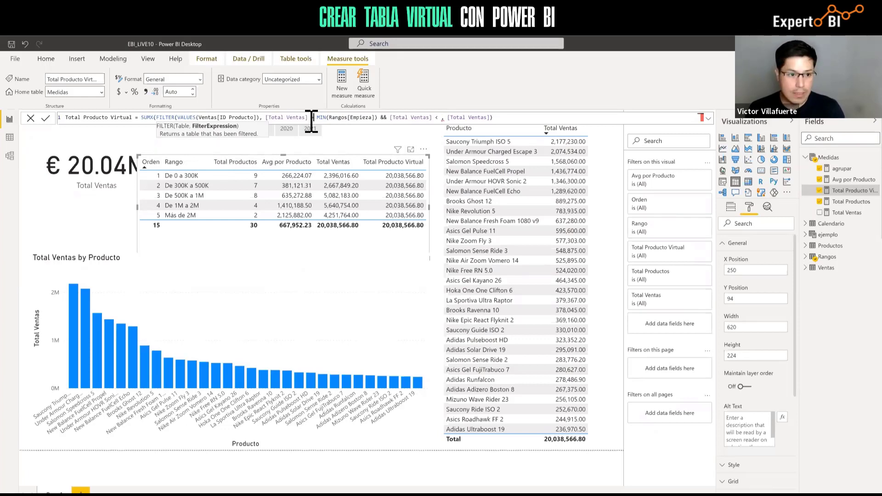
type(">=")
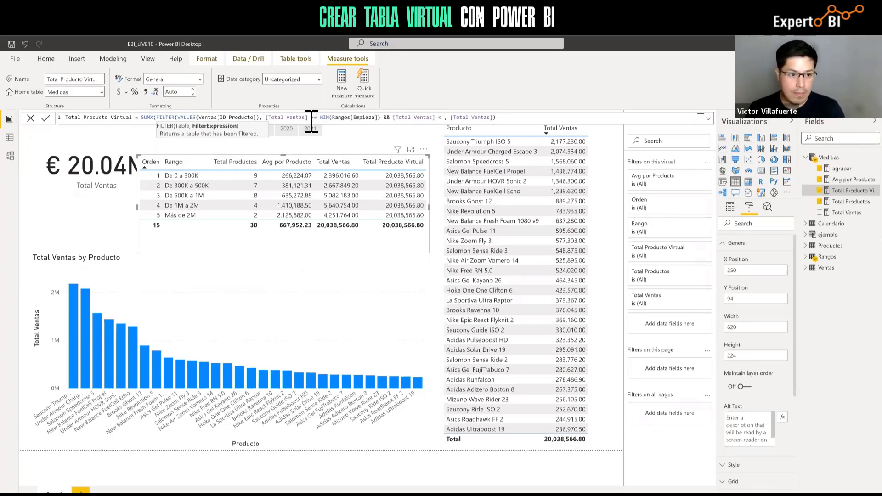
Complete the upper bound as MAX(Rangos[Termina]) and close the parentheses
left_click(443, 119)
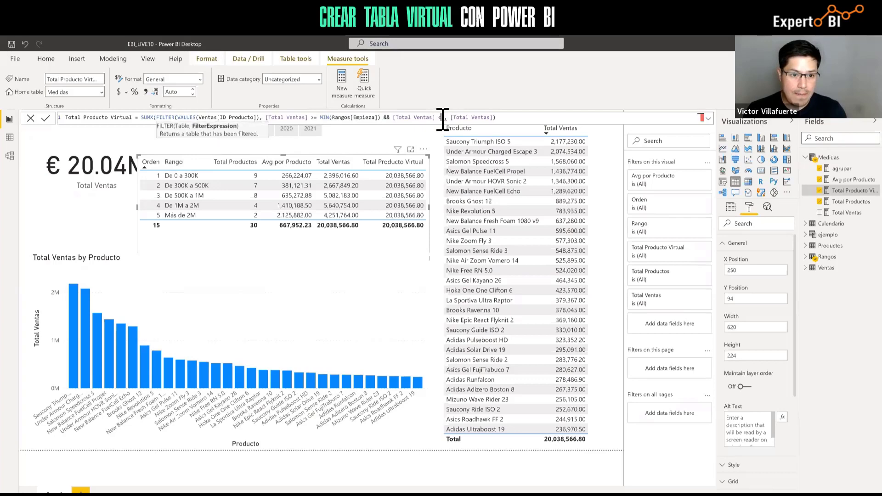
type("MA")
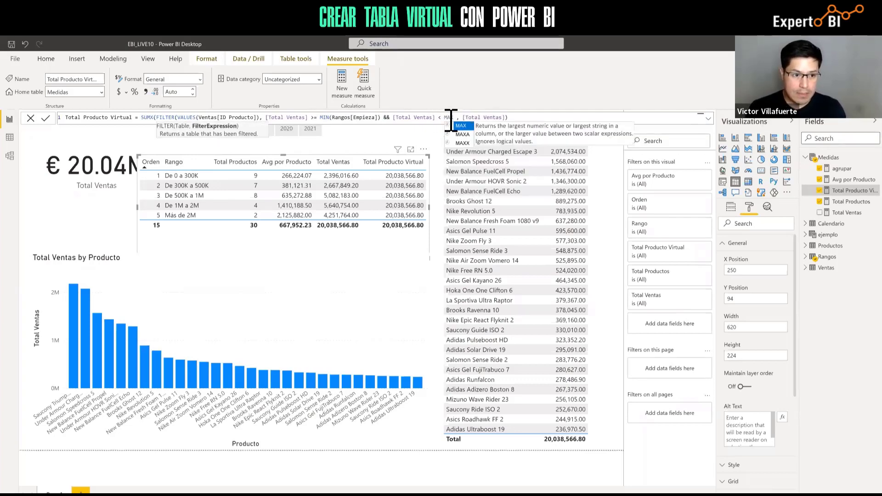
type("X(RA")
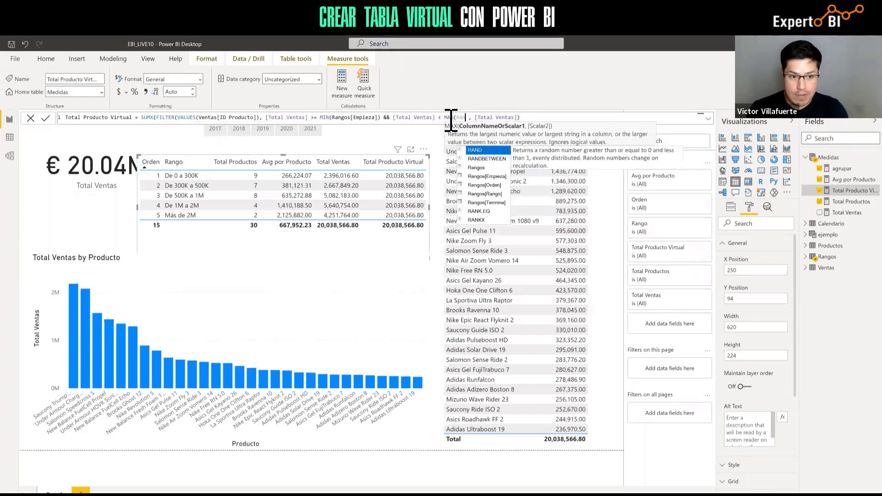
key("Down")
key("Down")
key("Down")
key("Down")
key("Down")
key("Down")
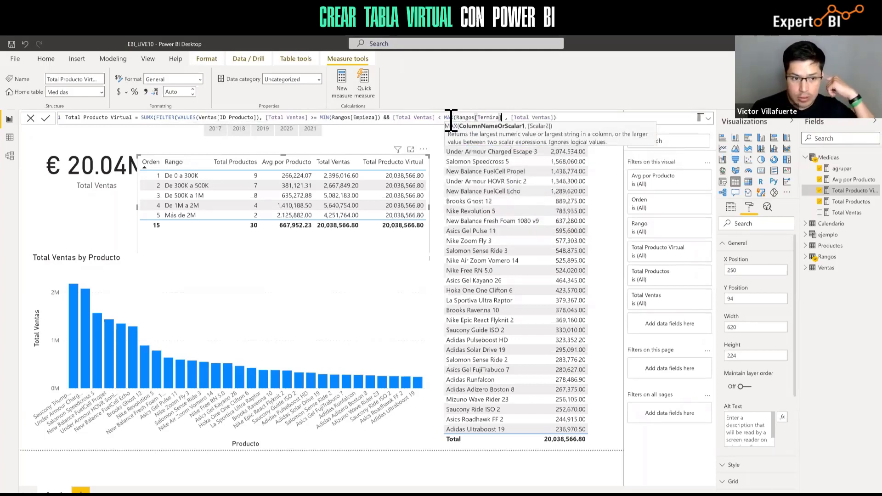
key("Tab")
type(")")
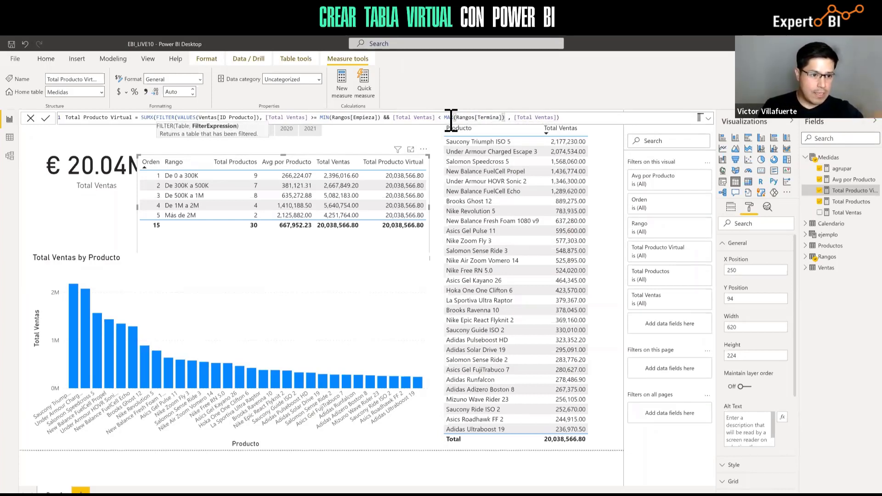
type(")")
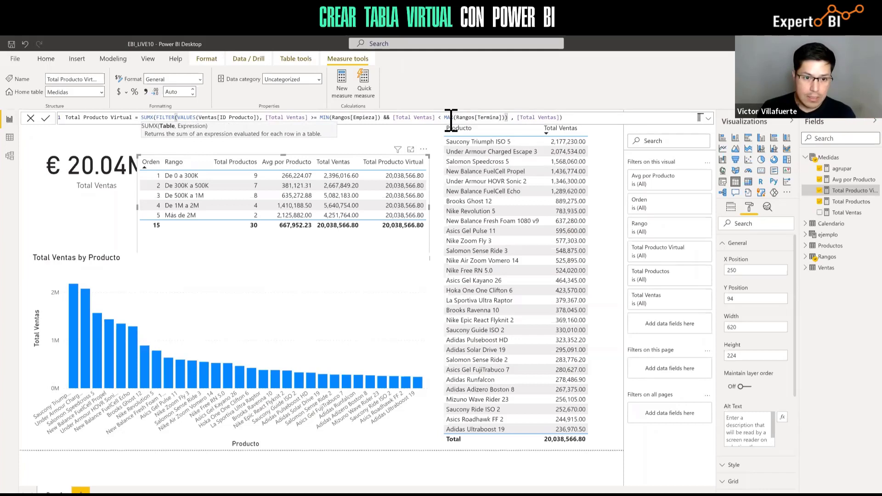
key("Right")
key("Right")
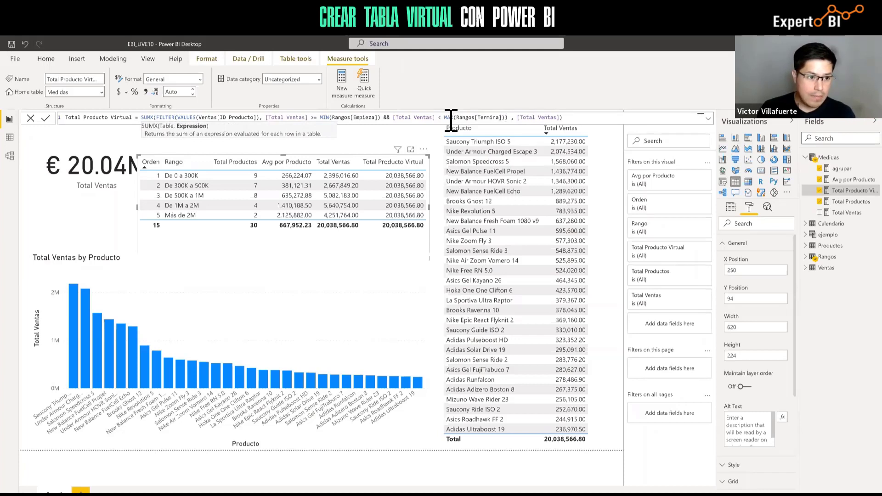
key("Right")
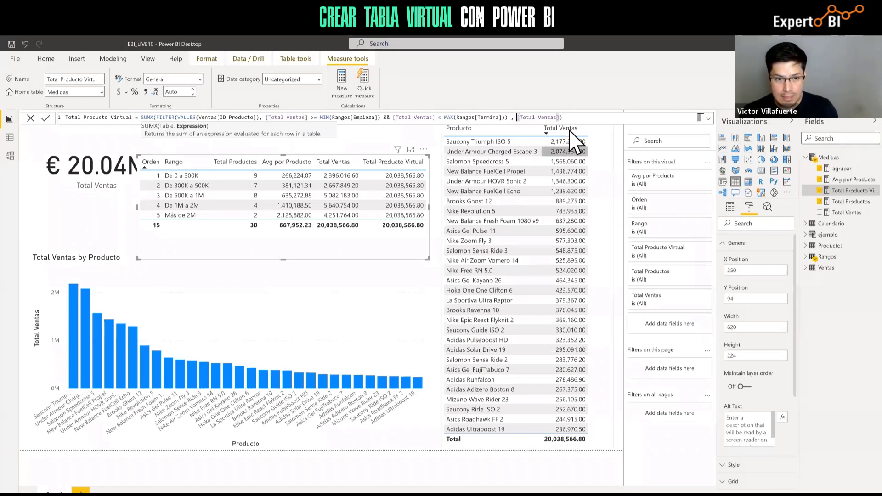
Add a first line break to the formula and locate where the SUMX and VALUES parentheses close
key("End")
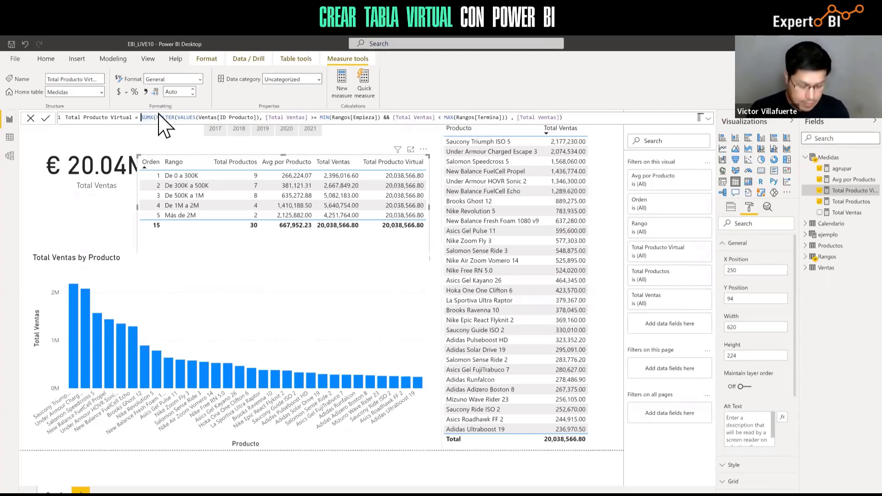
key("shift+Return")
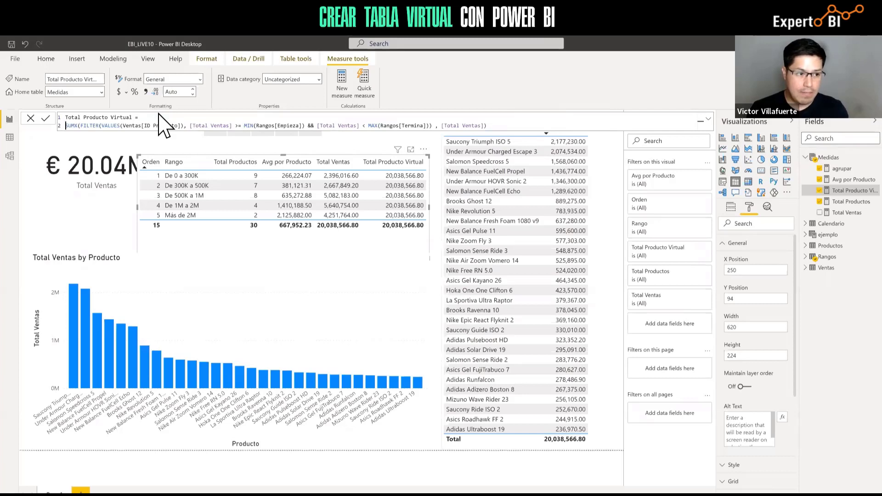
left_click(80, 127)
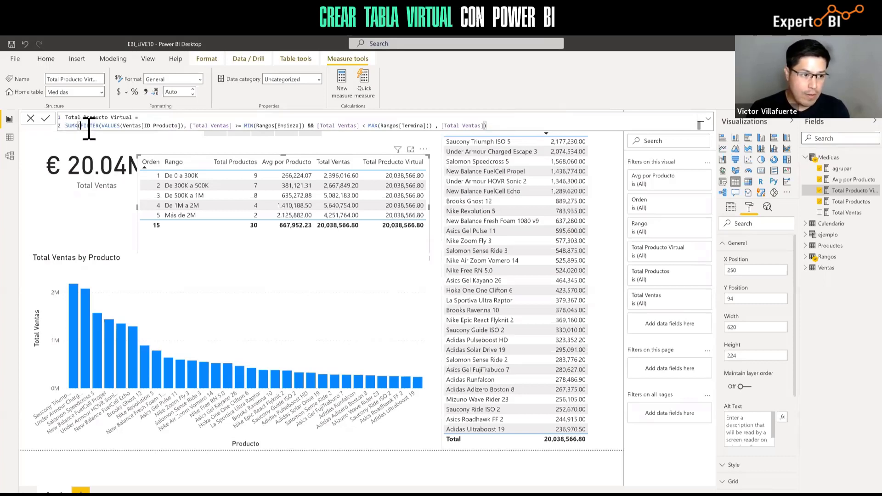
left_click(184, 126)
left_click(437, 125)
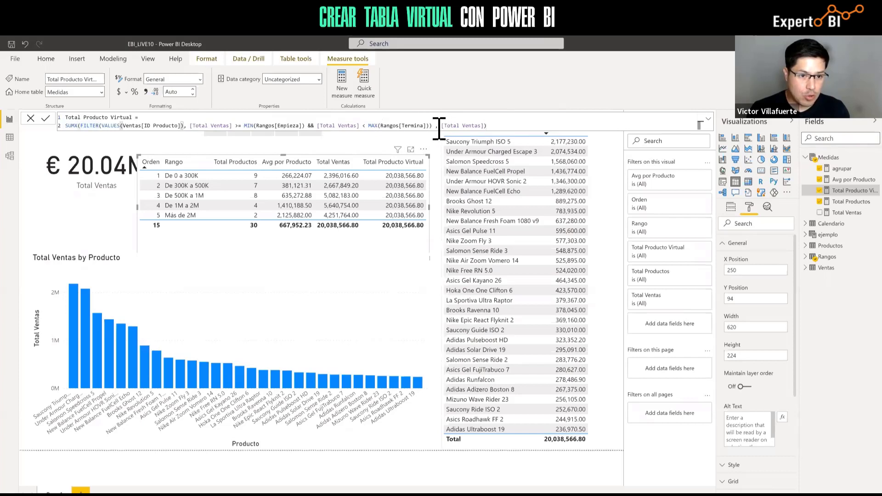
left_click(487, 126)
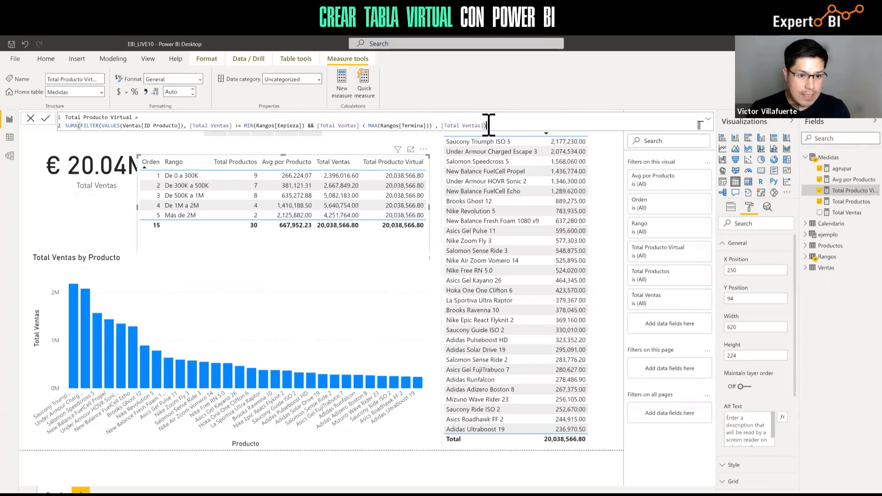
left_click(438, 126)
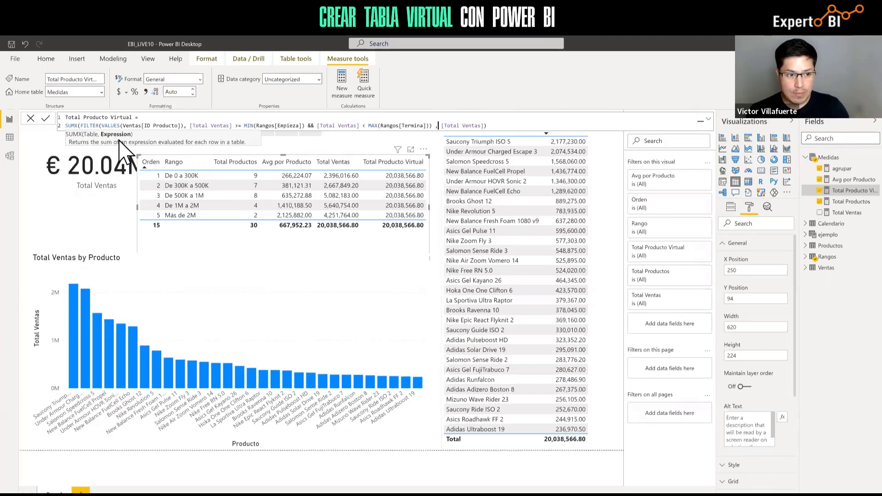
left_click(81, 127)
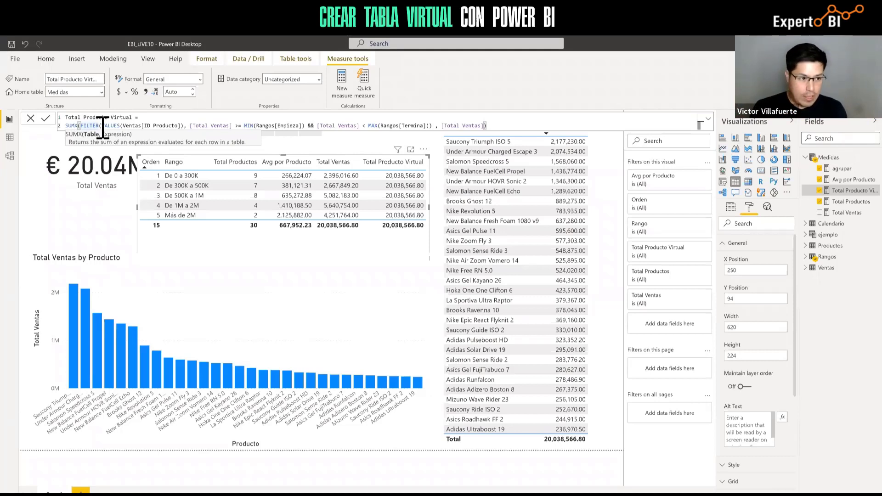
Put FILTER and [Total Ventas] on indented lines and the closing parenthesis on its own line
key("shift+Return")
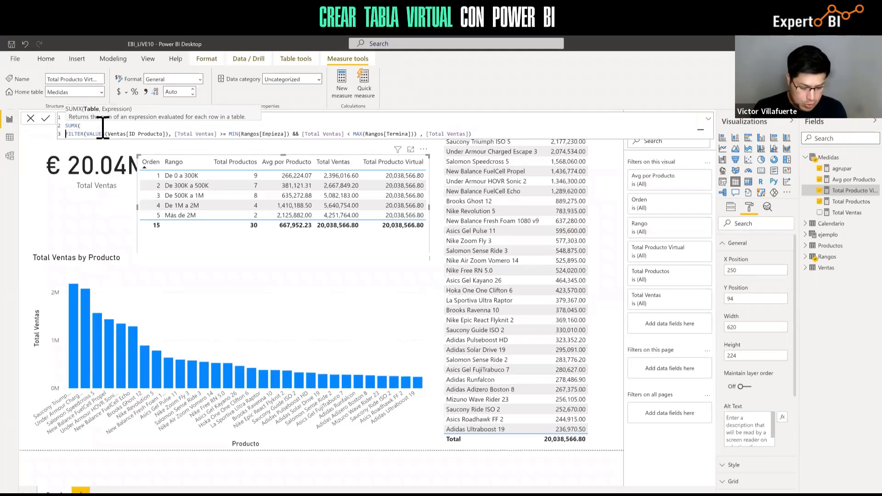
key("Tab")
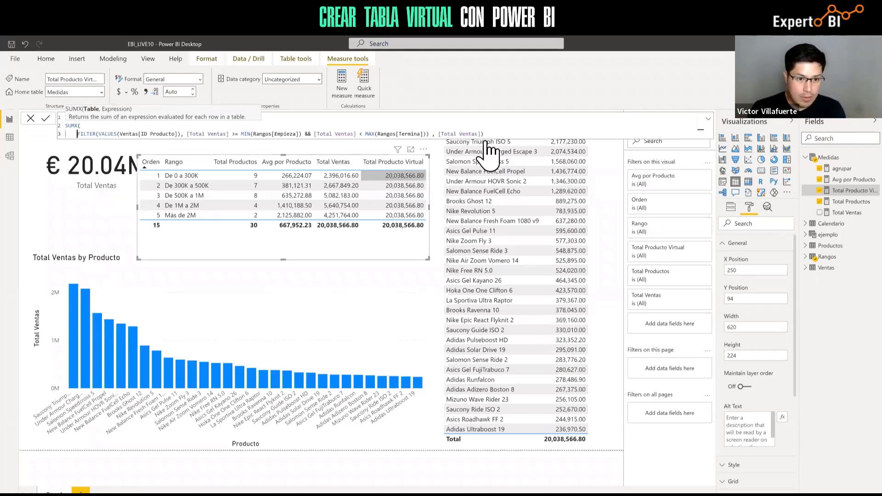
left_click(440, 133)
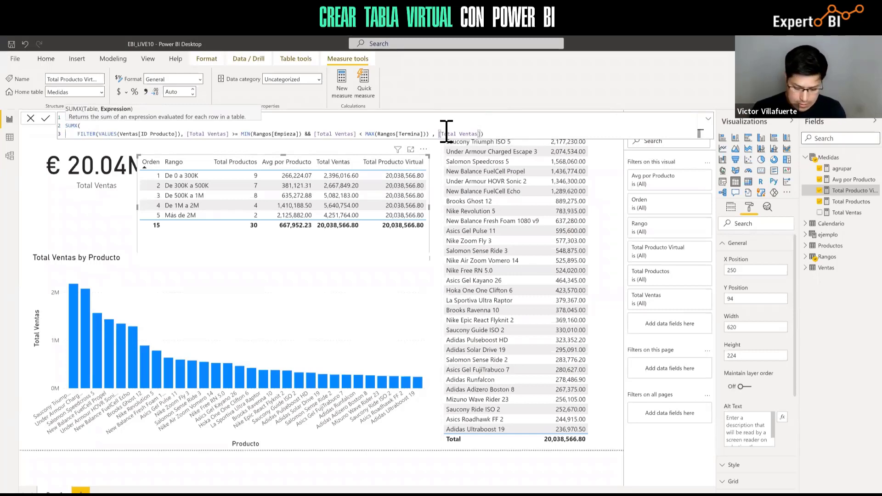
key("shift+Return")
key("Tab")
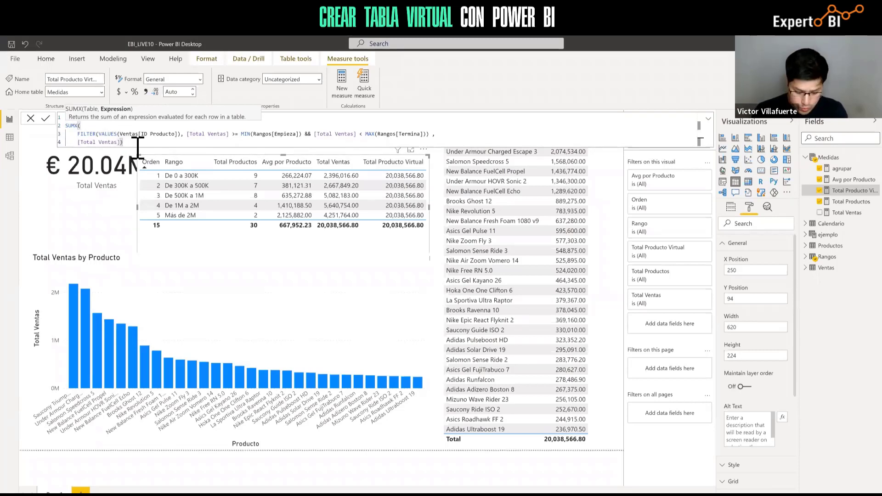
key("shift+Return")
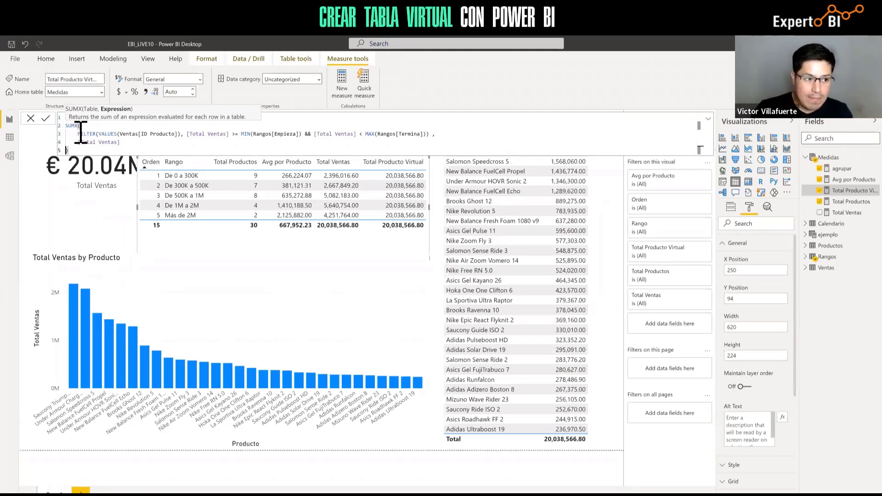
left_click_drag(81, 133, 432, 133)
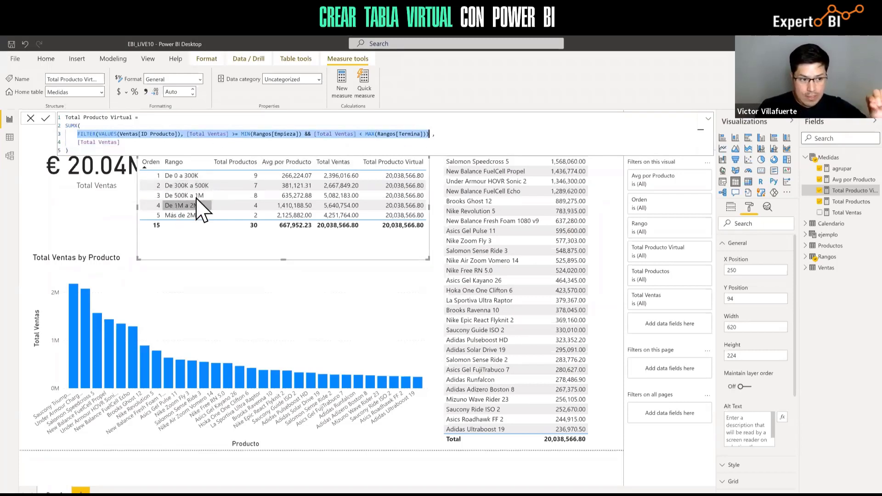
left_click(197, 142)
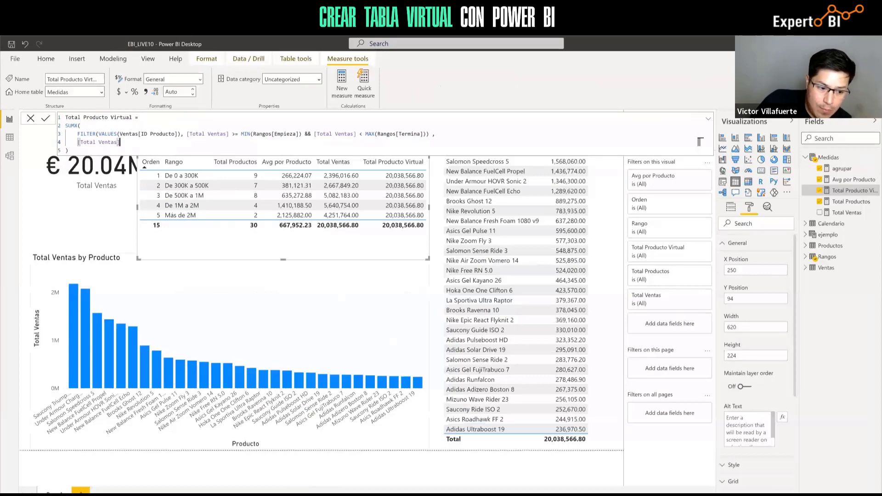
mouse_move(258, 495)
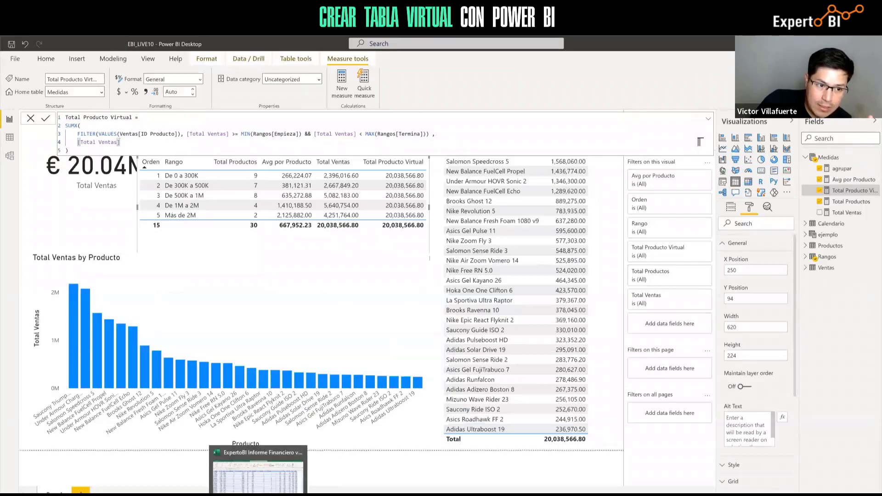
In the Excel sales workbook, filter the ID Producto column to show only product 1
left_click(258, 495)
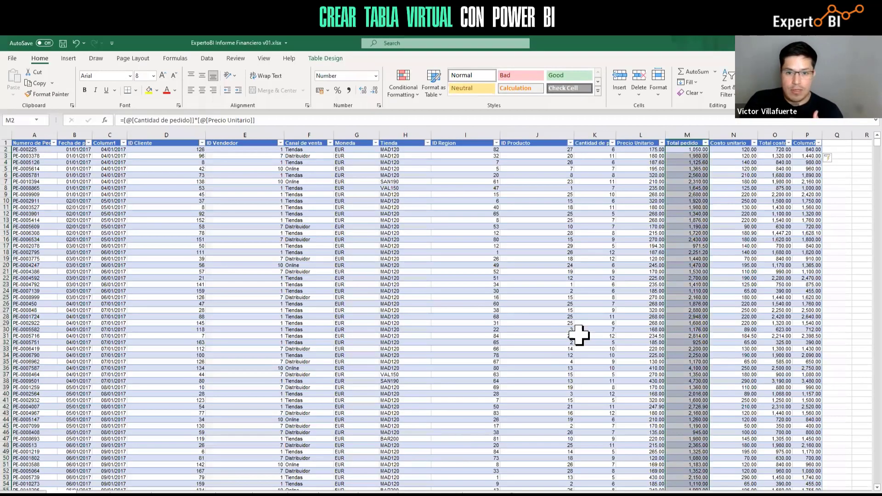
left_click(539, 143)
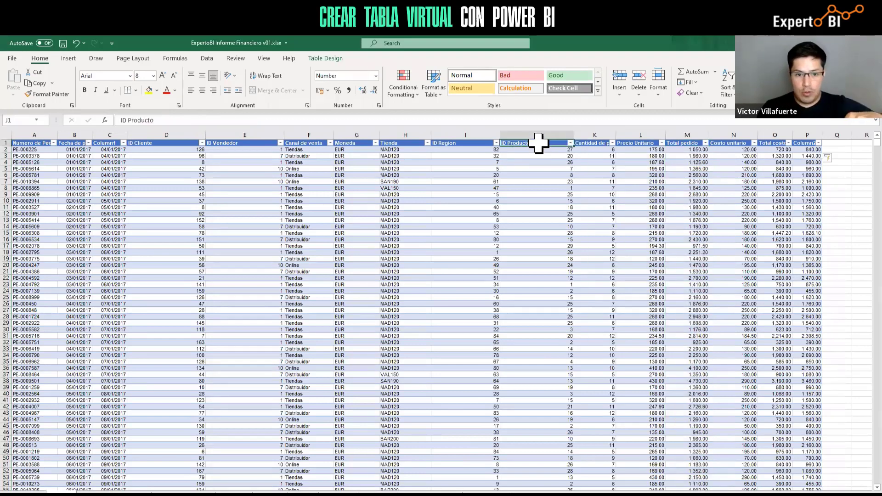
left_click(570, 144)
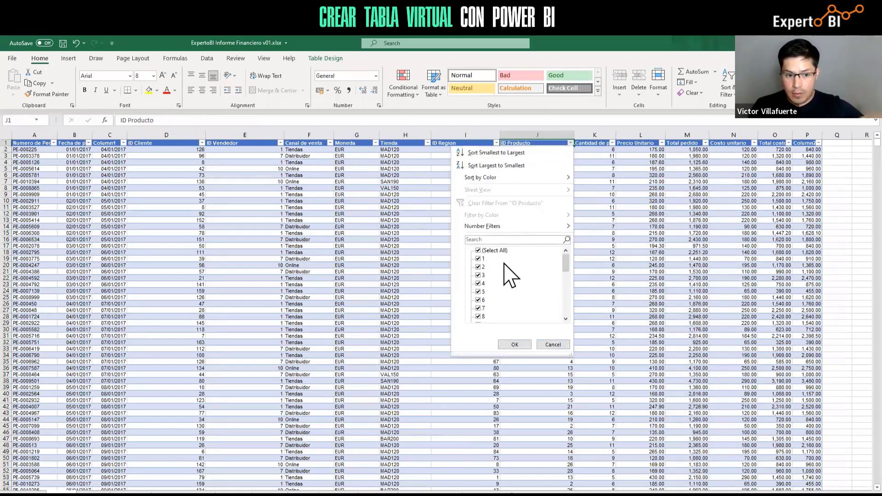
left_click(481, 251)
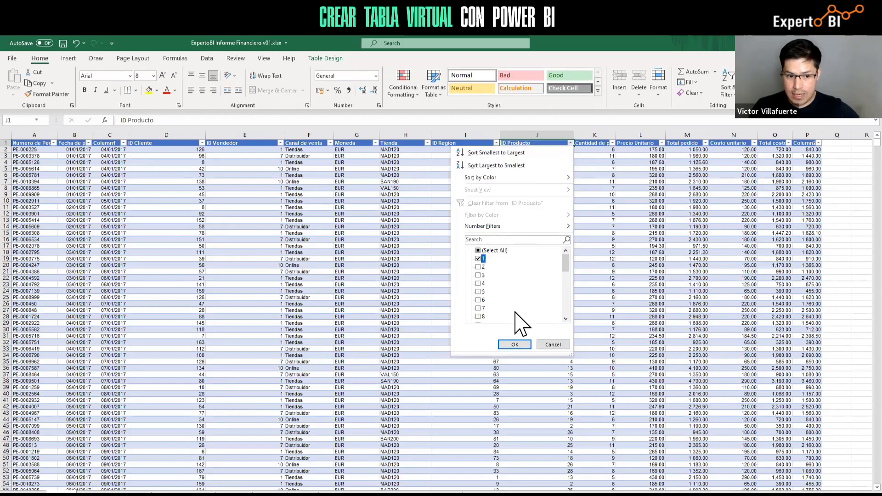
left_click(514, 345)
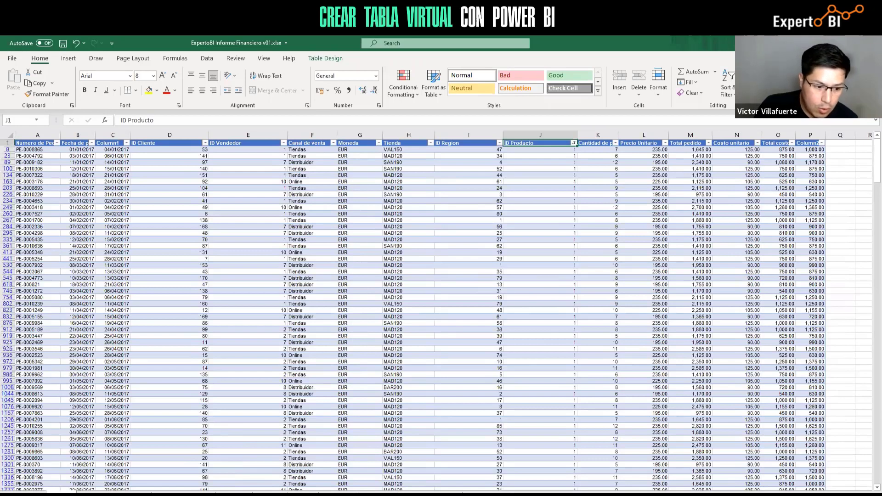
Bring the EBI_LIVE10 Power BI report back into view
left_click(280, 495)
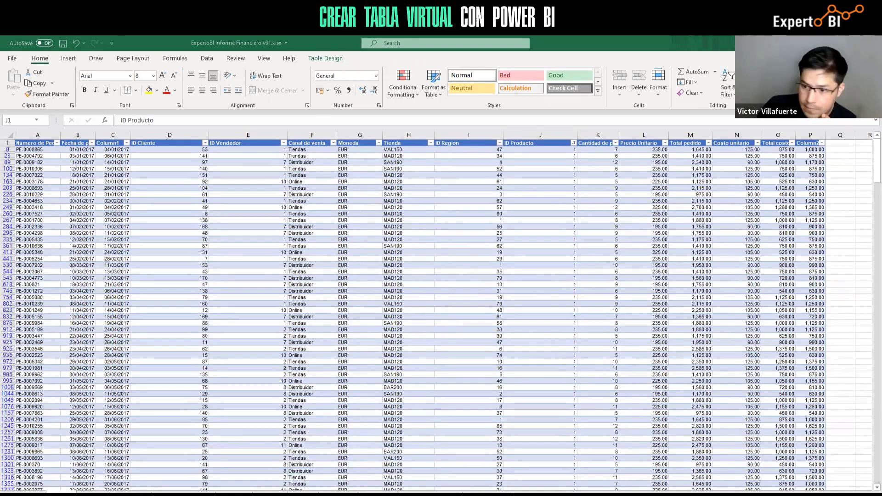
mouse_move(281, 495)
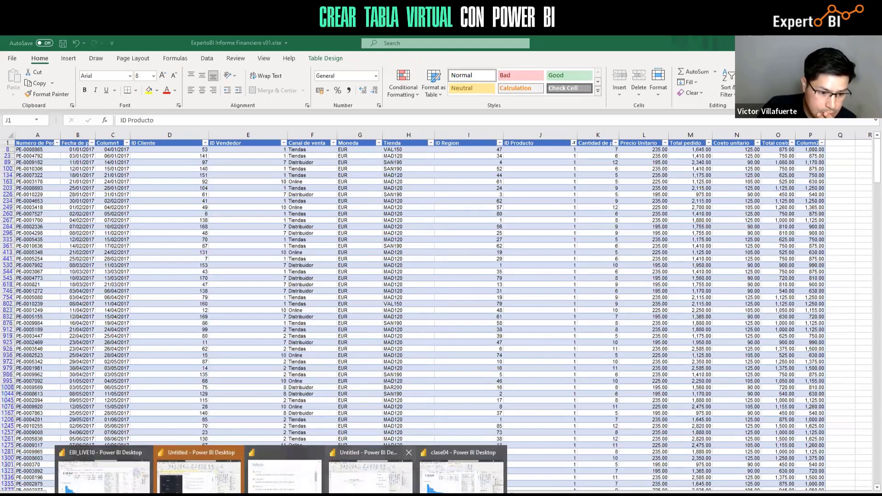
left_click(103, 473)
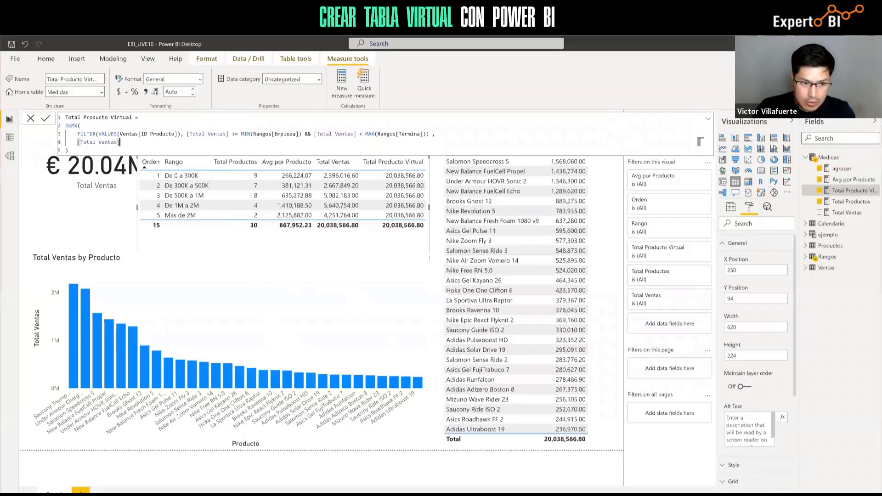
Select the Total pedido column in Excel, then return to the EBI_LIVE10 report
key("alt+Tab")
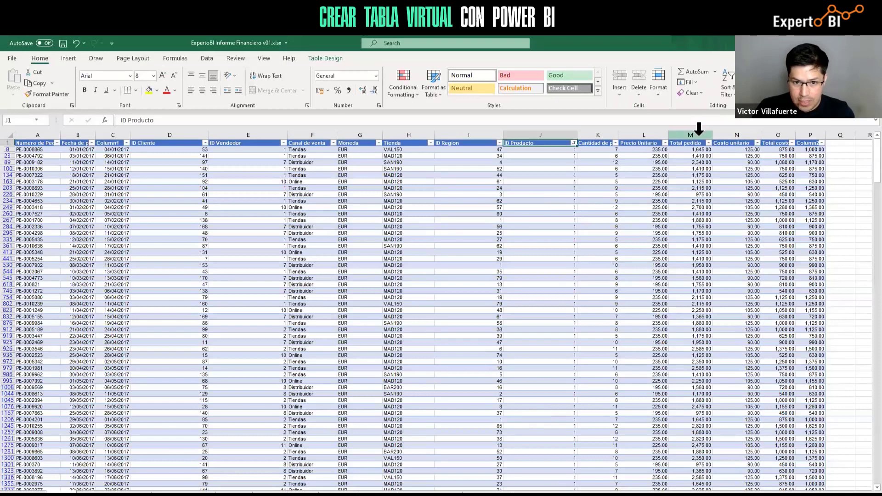
left_click(699, 133)
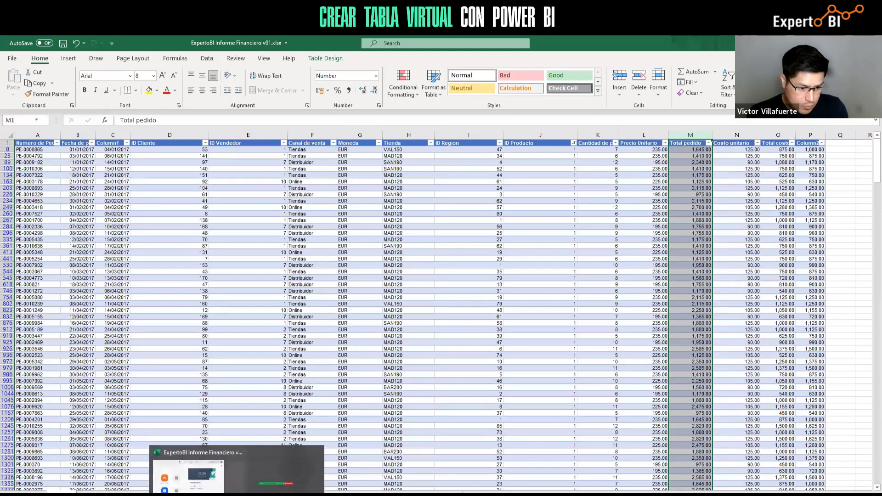
mouse_move(275, 495)
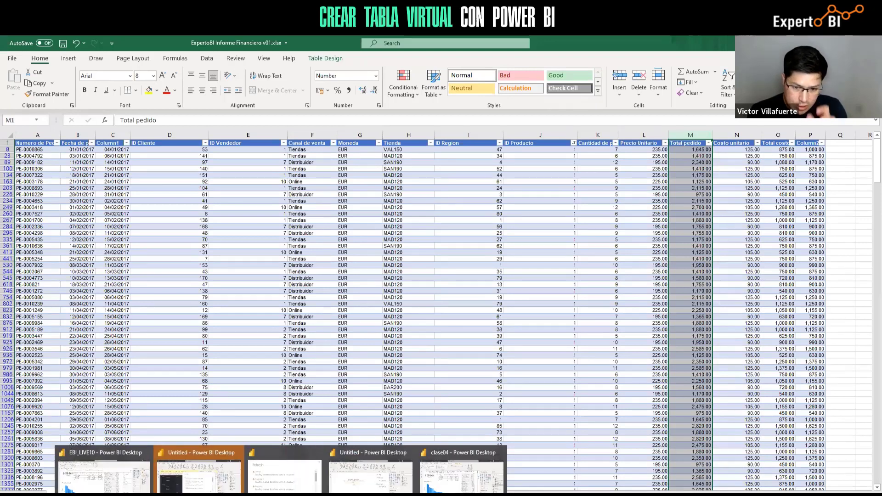
left_click(104, 469)
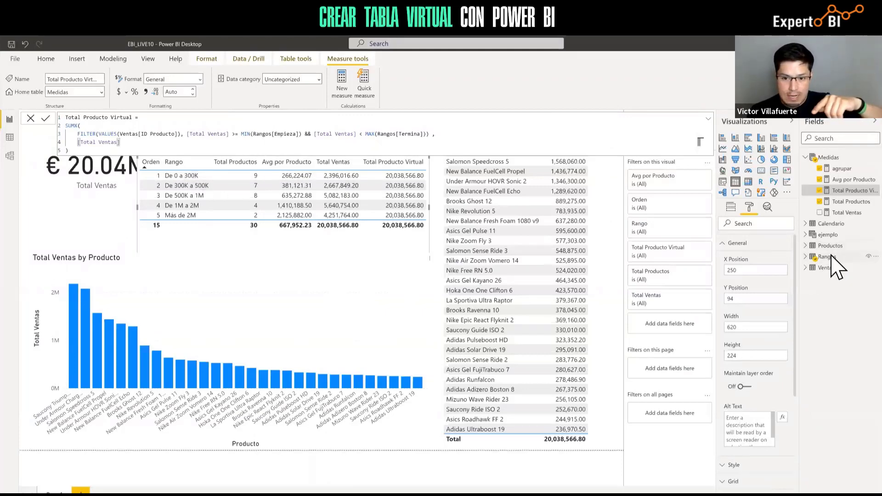
Inspect the ejemplo and Rangos tables, return to the report, then switch to Excel
left_click(11, 138)
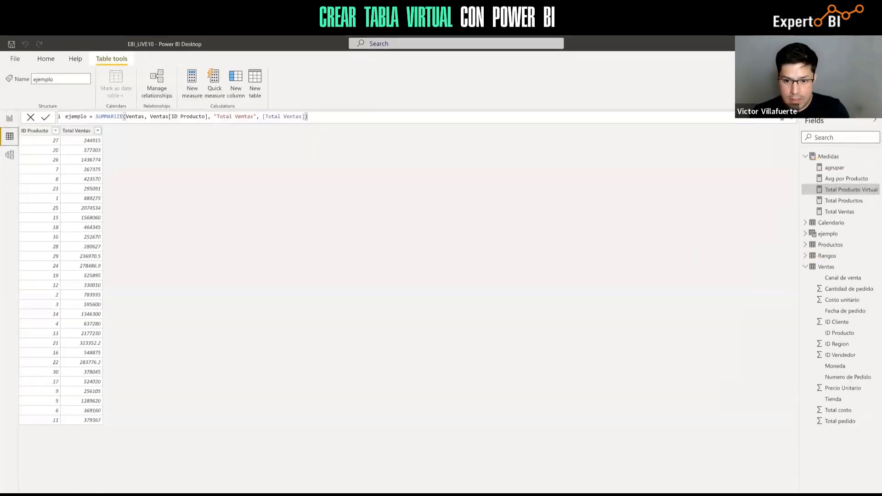
left_click(829, 256)
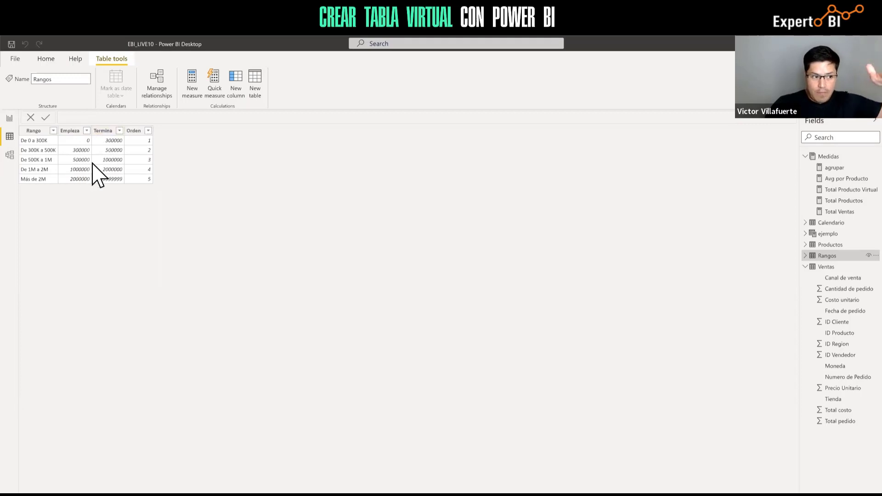
left_click(10, 120)
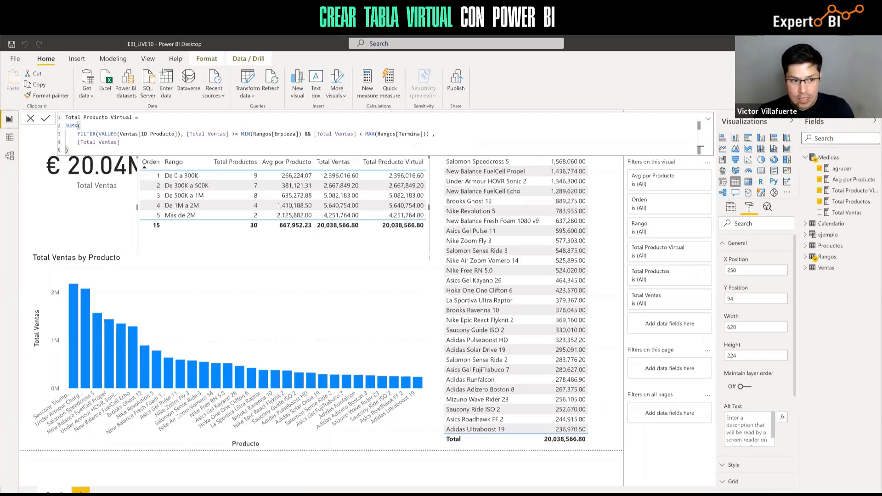
key("alt+Tab")
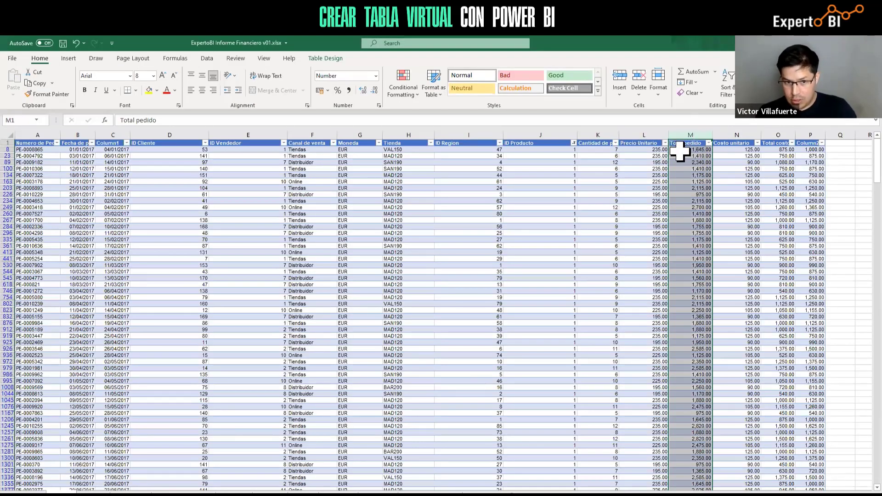
Filter the Excel sales table to ID Producto 2 only, then switch back to Power BI
left_click(573, 143)
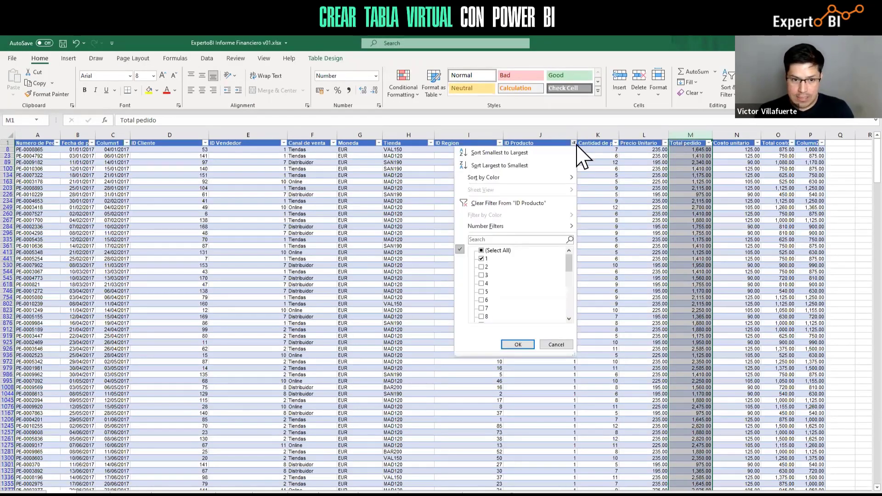
left_click(481, 265)
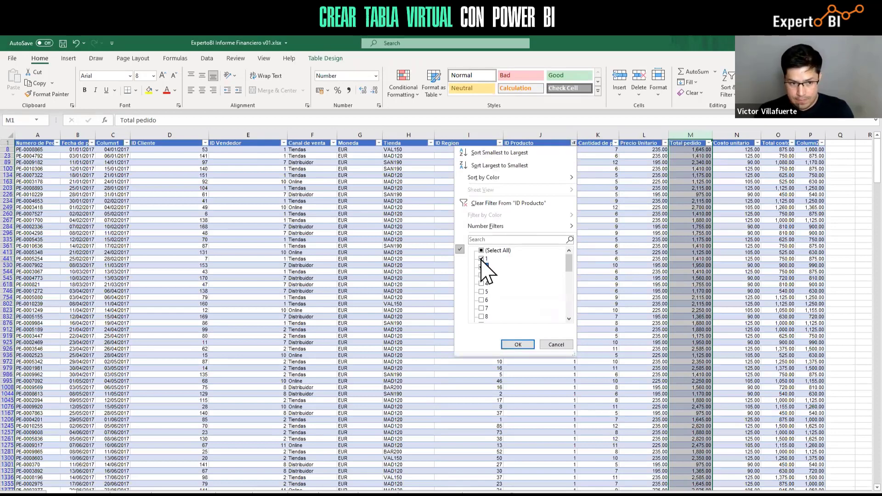
left_click(482, 259)
left_click(517, 345)
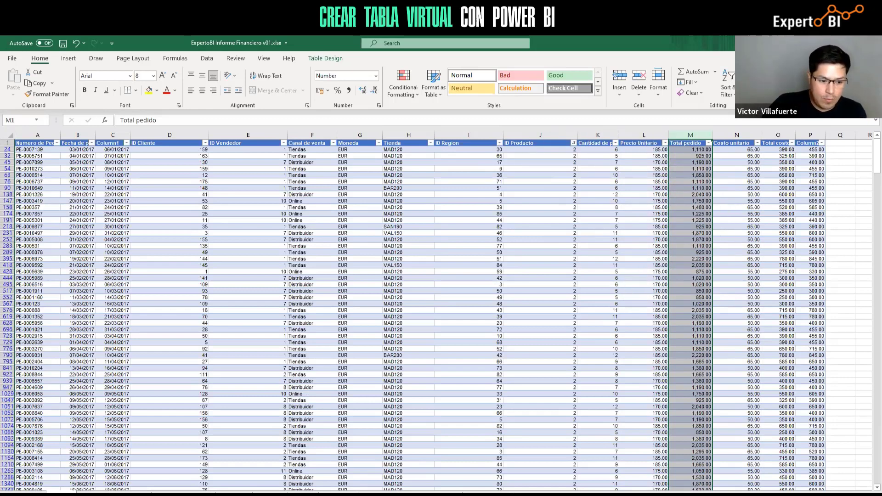
left_click(104, 468)
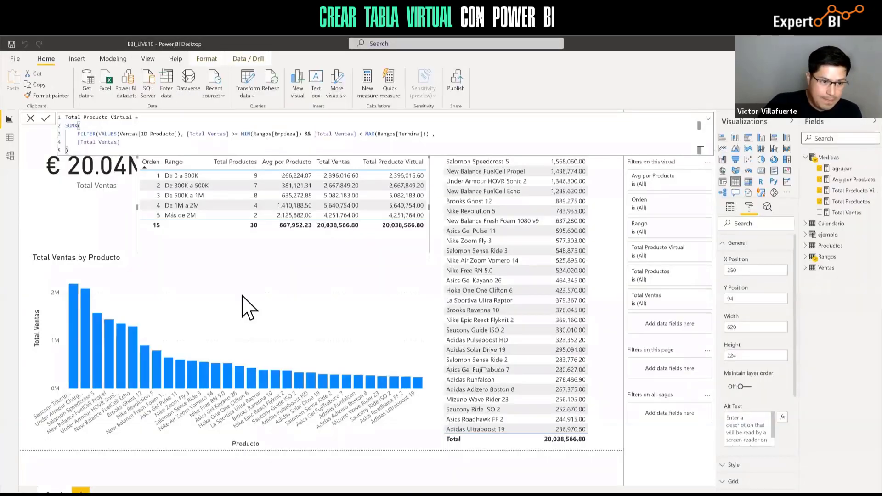
Add ',' after MAX(Rangos[Termina])) in Total Producto Virtual, commit it, and collapse the formula bar
left_click(72, 150)
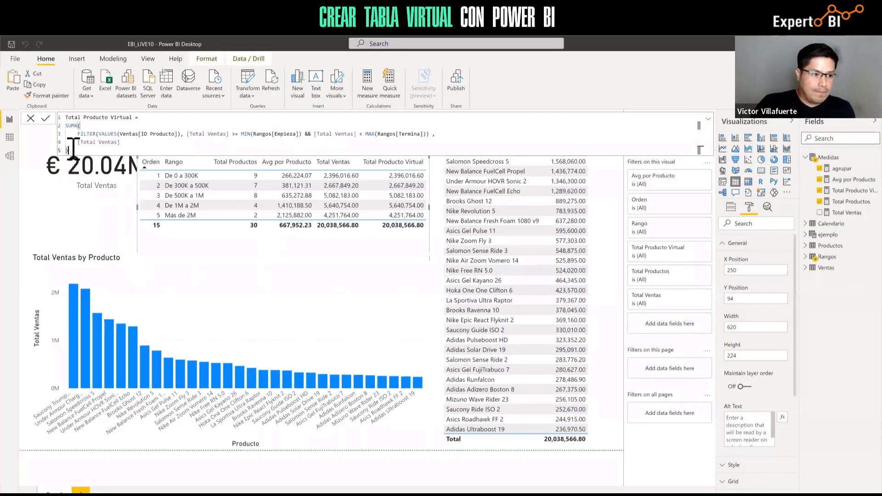
left_click(45, 119)
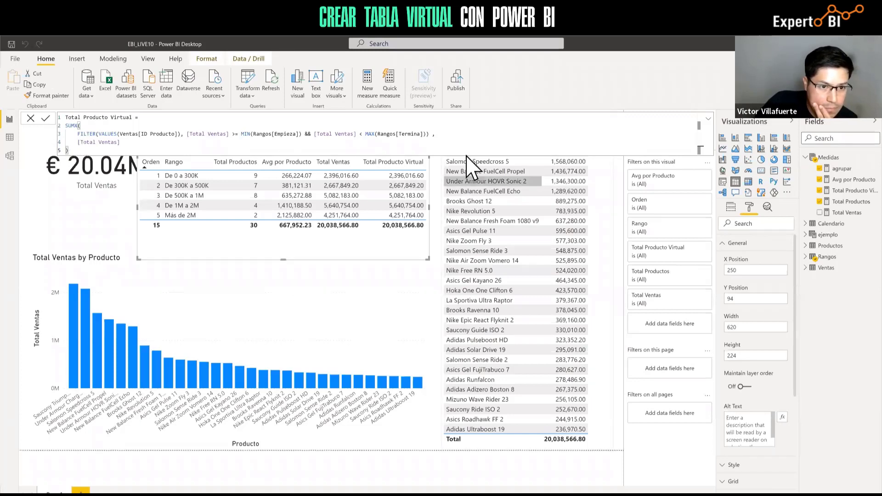
left_click(434, 136)
type(",")
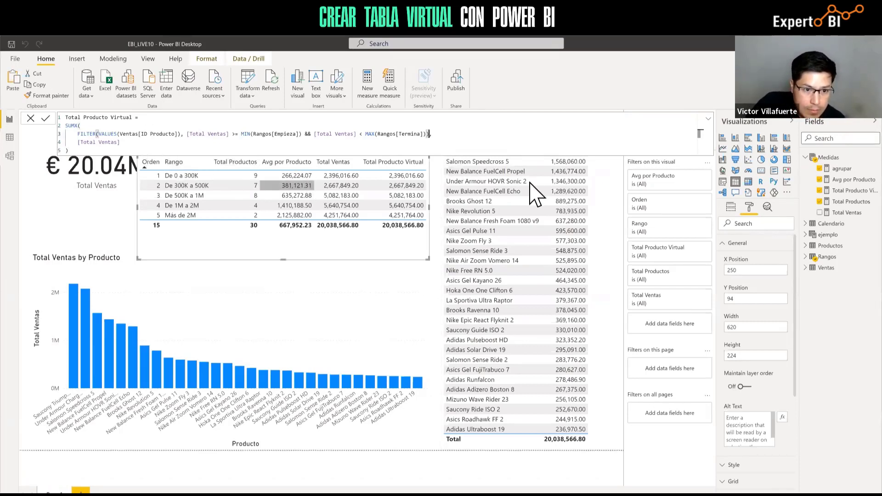
left_click(450, 261)
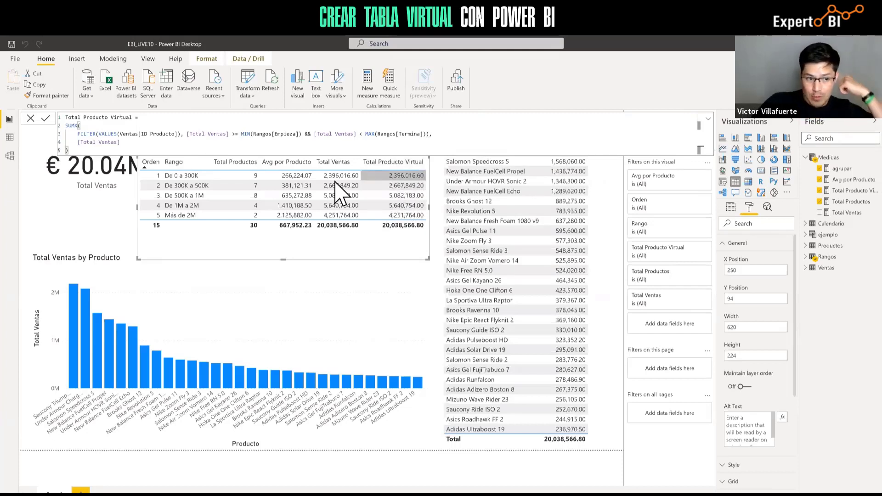
left_click(709, 121)
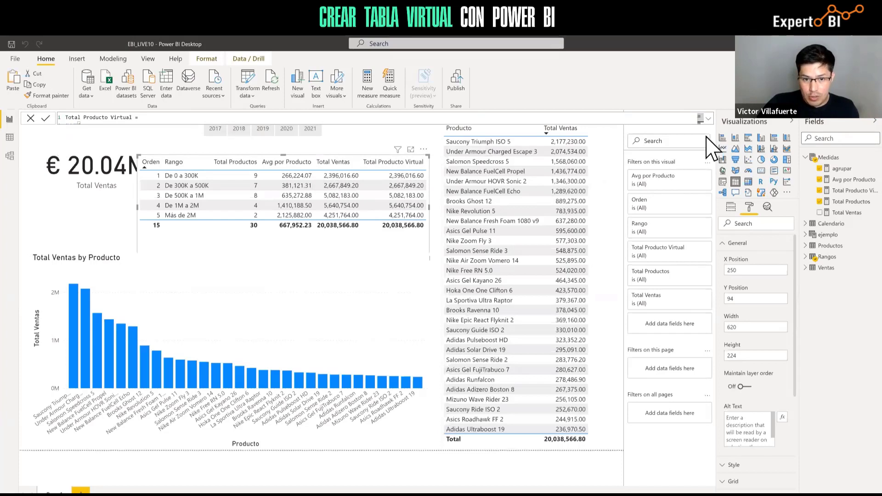
Filter the report to 2020 with the year slicer, then switch to Model view
left_click(615, 147)
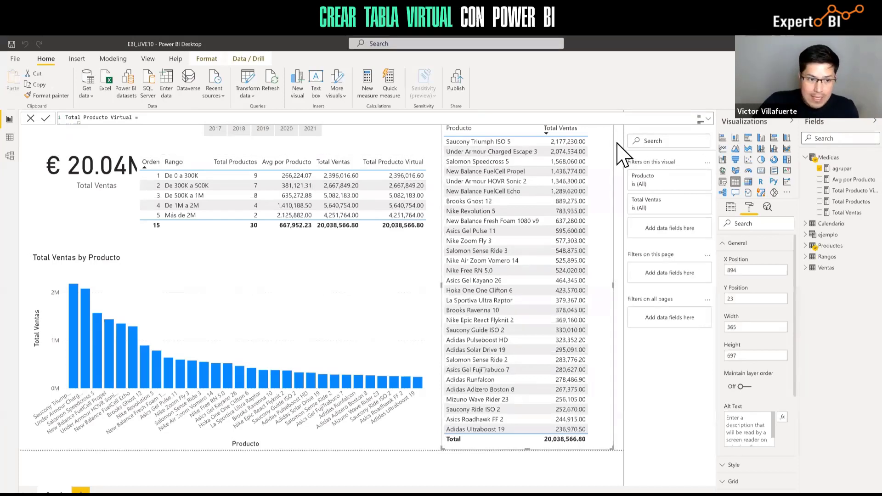
left_click(618, 143)
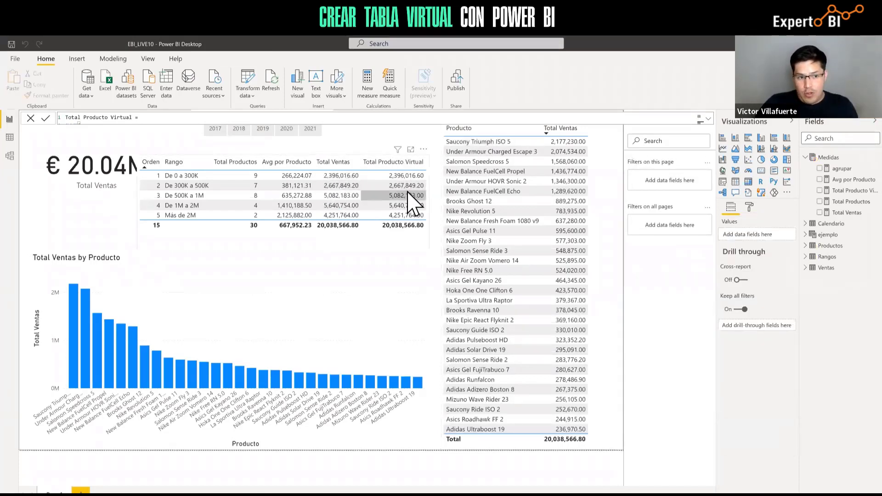
left_click(286, 133)
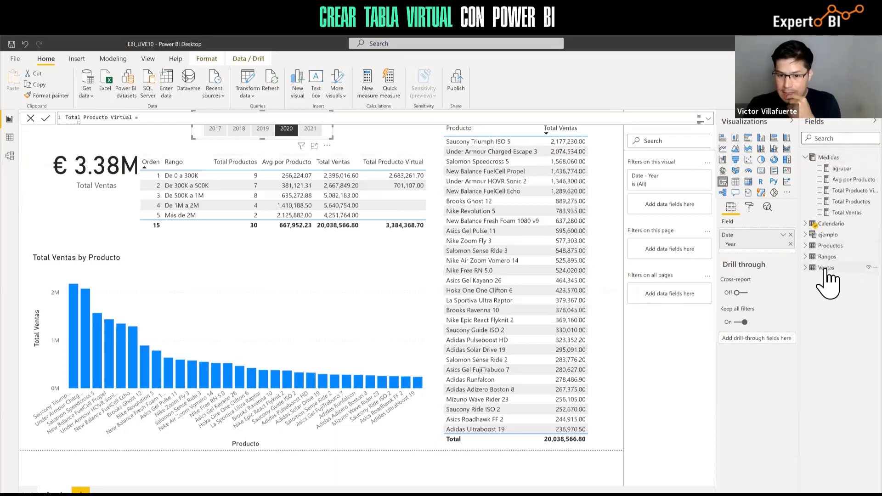
left_click(9, 155)
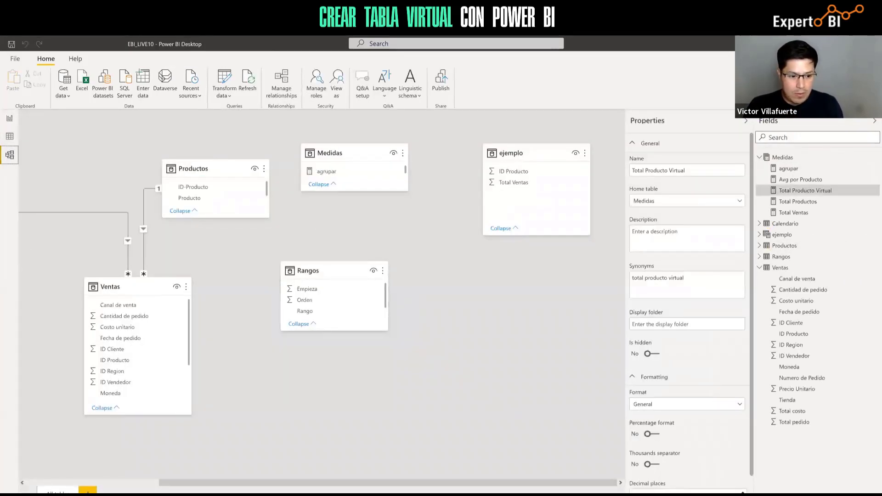
Back in Report view, select 2019, 2018 and then 2017 in the year slicer
left_click_drag(256, 482, 2, 469)
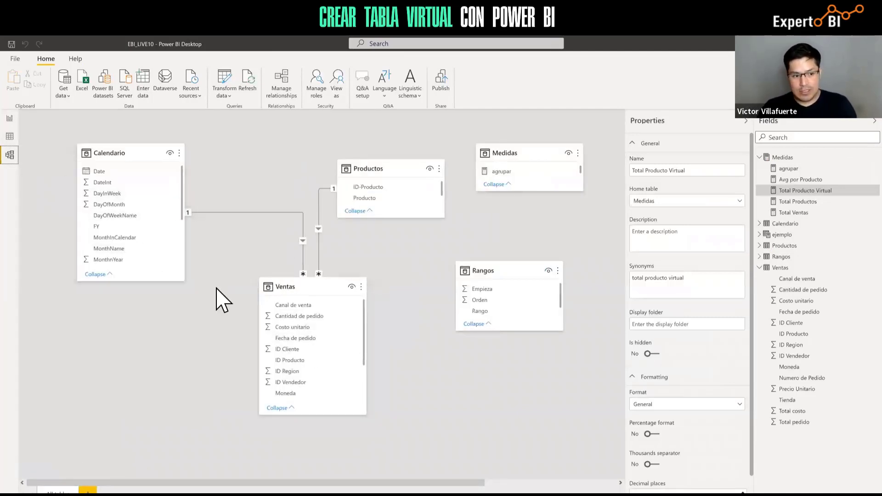
left_click(10, 118)
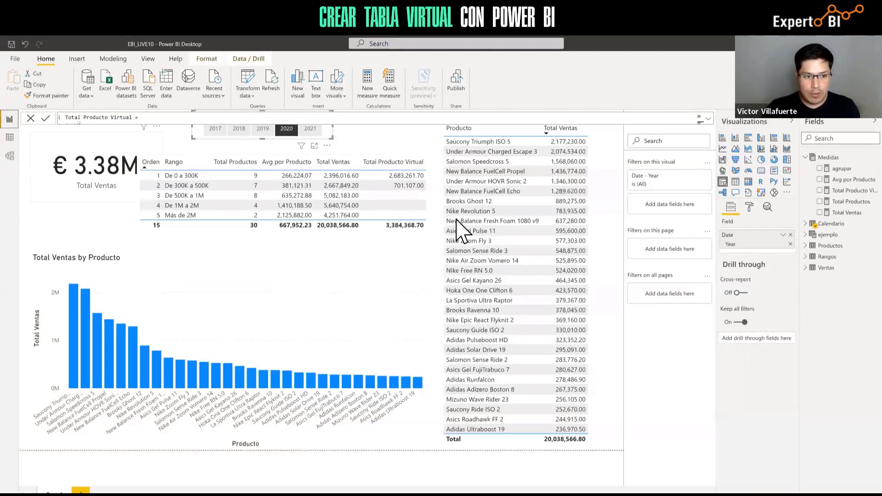
left_click(264, 130)
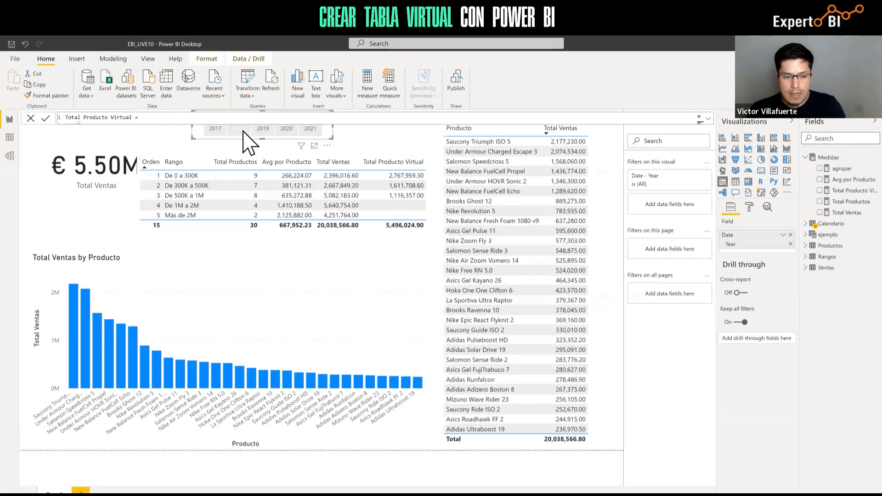
left_click(241, 130)
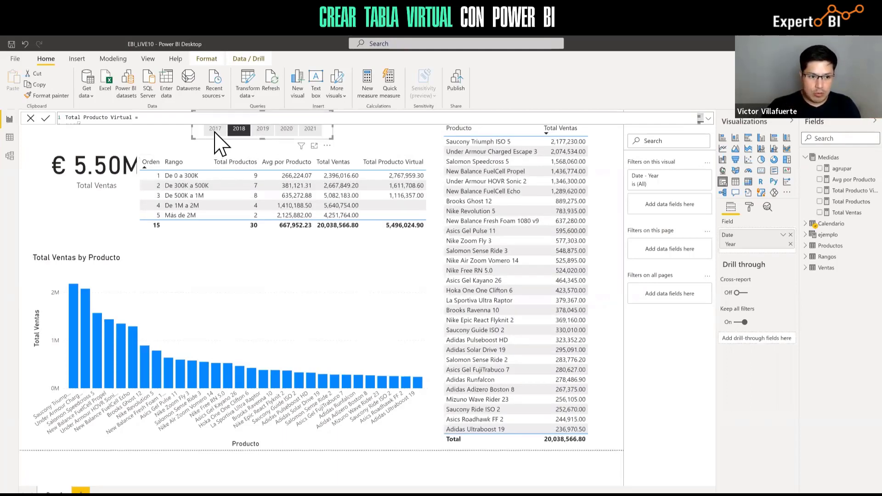
left_click(215, 130)
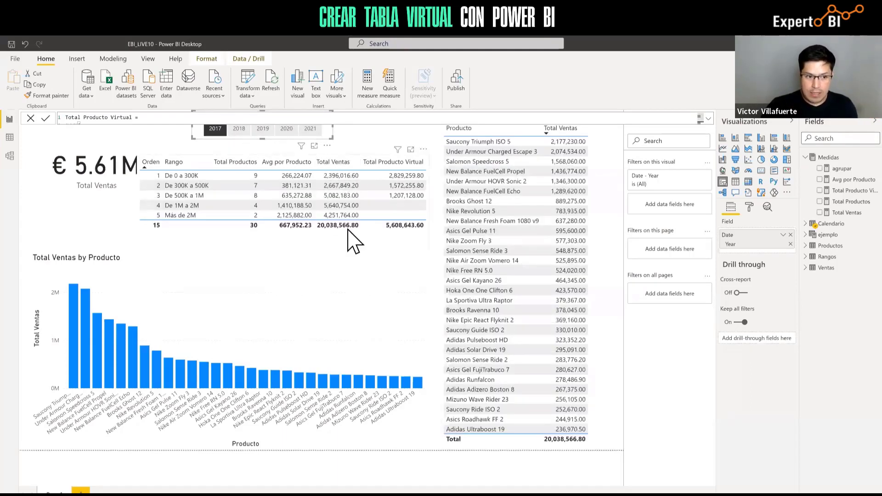